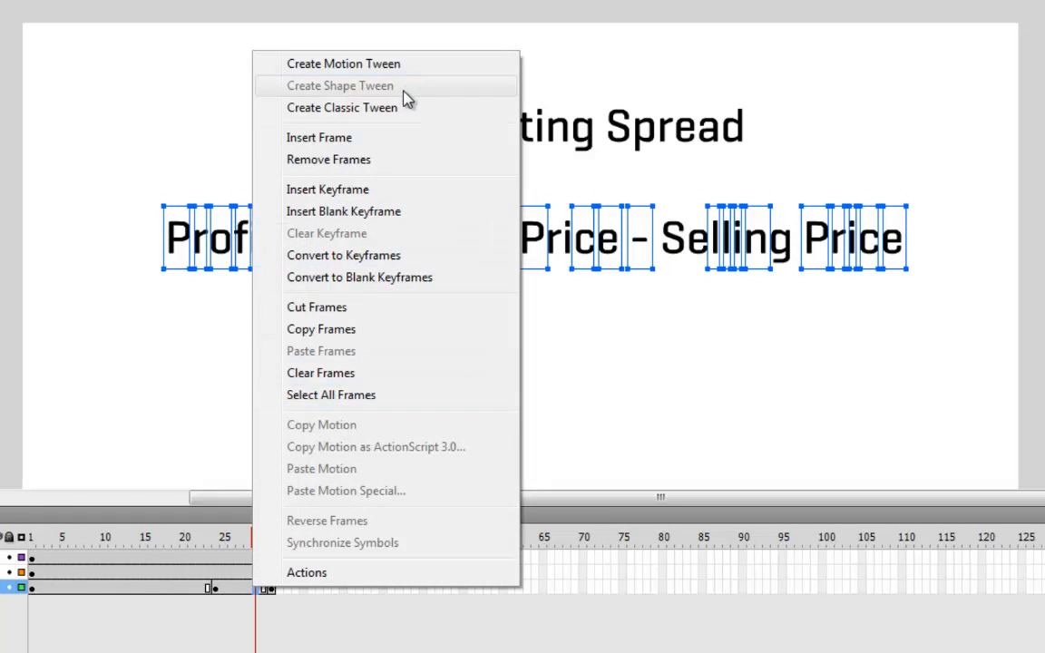
Create a classic tween on the profit layer and set the text in its last keyframe to 0% alpha
click(399, 108)
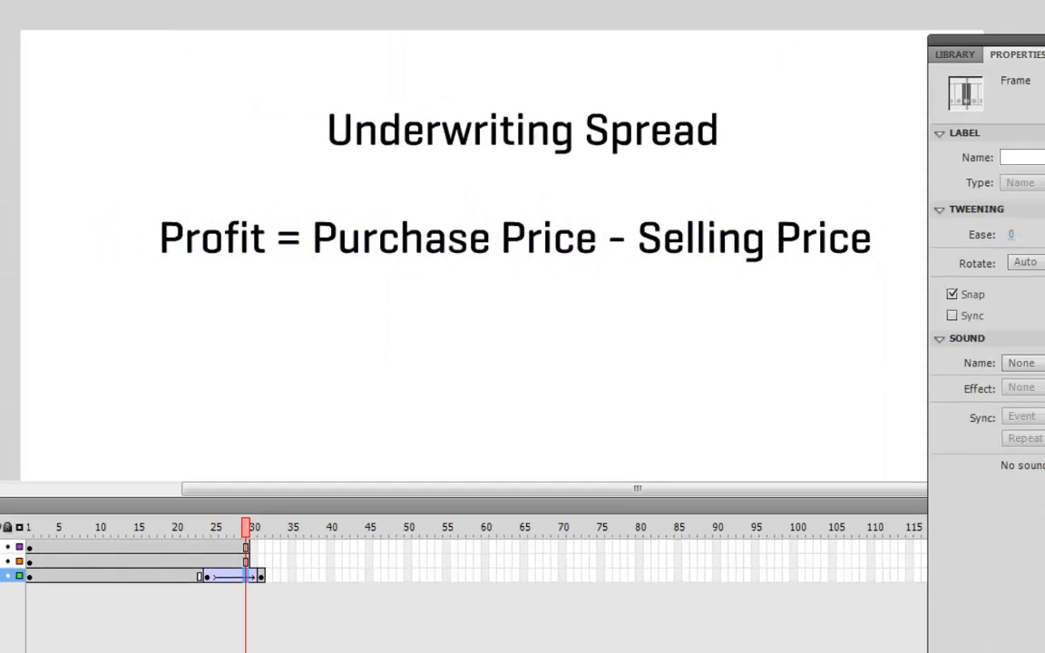
drag(986, 40, 827, 16)
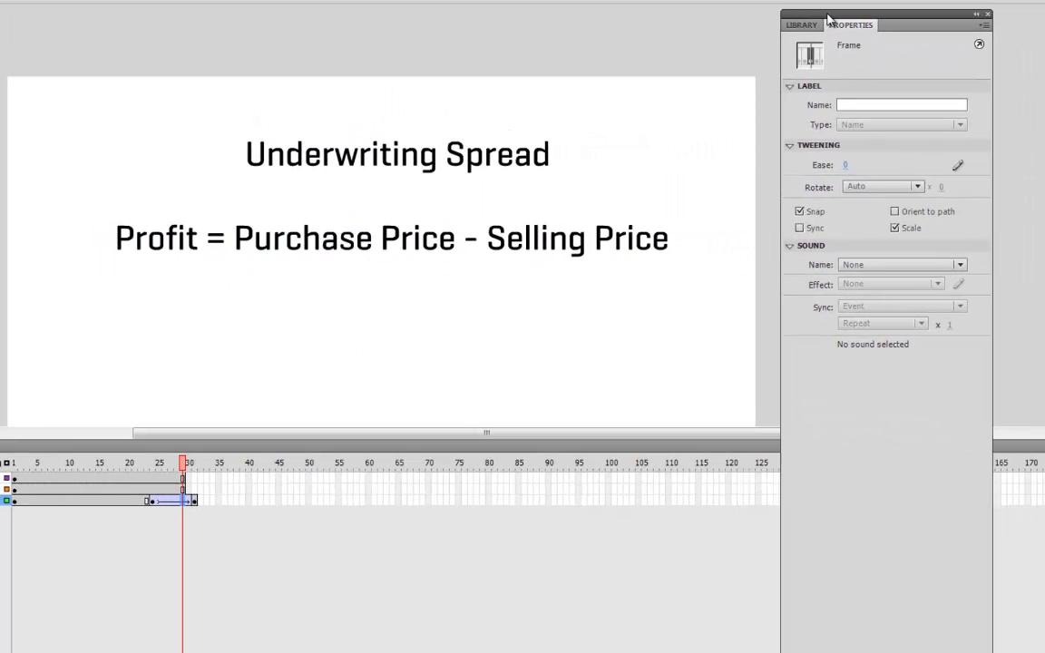
click(194, 500)
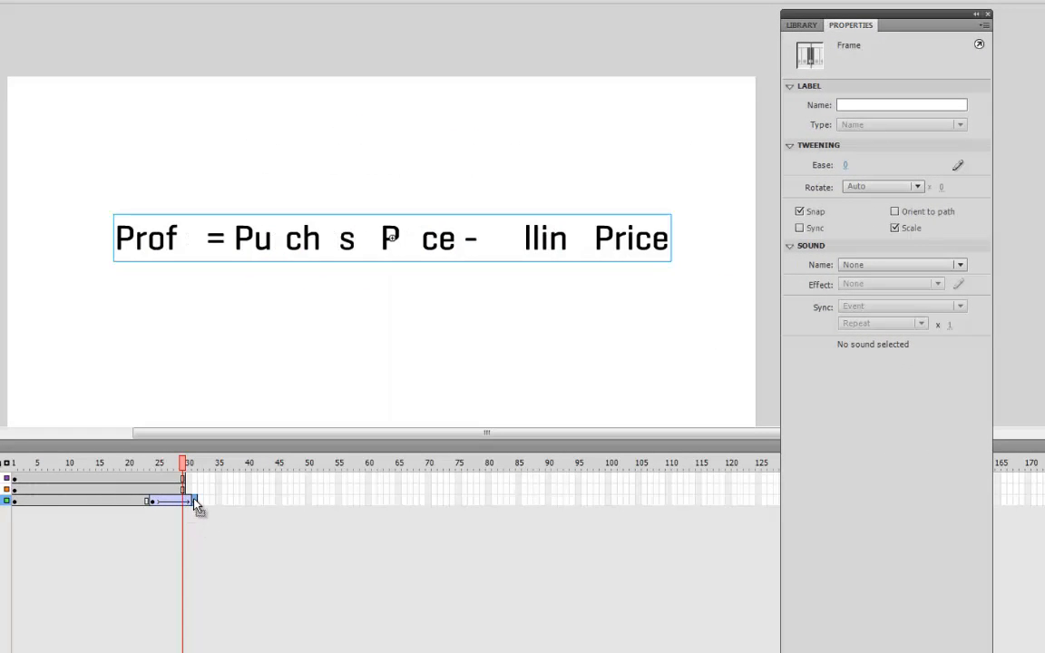
click(295, 248)
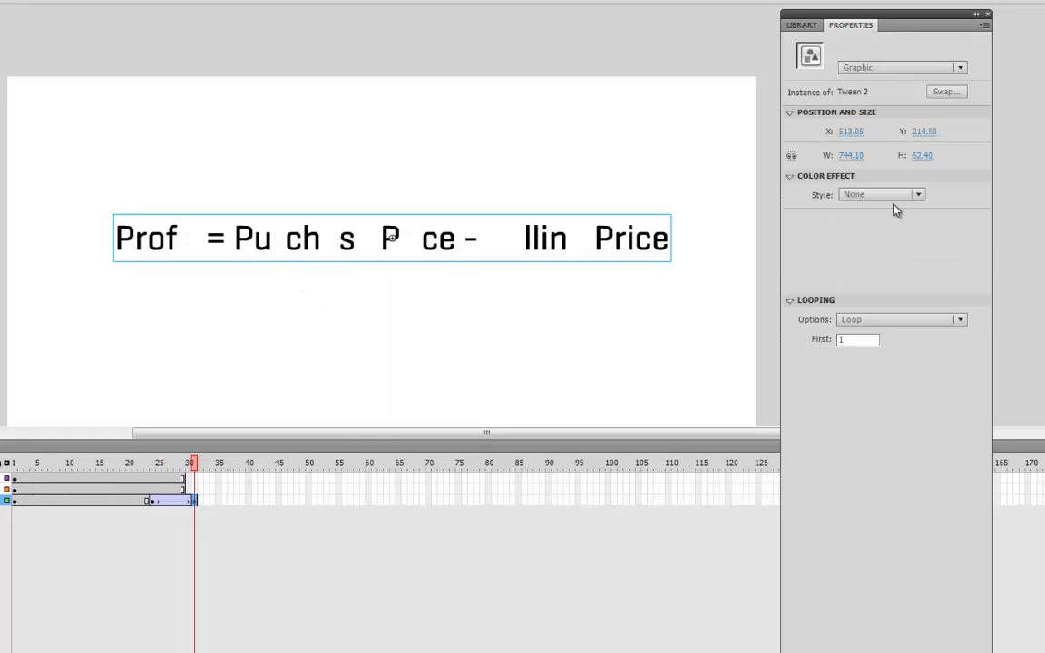
click(880, 194)
click(879, 282)
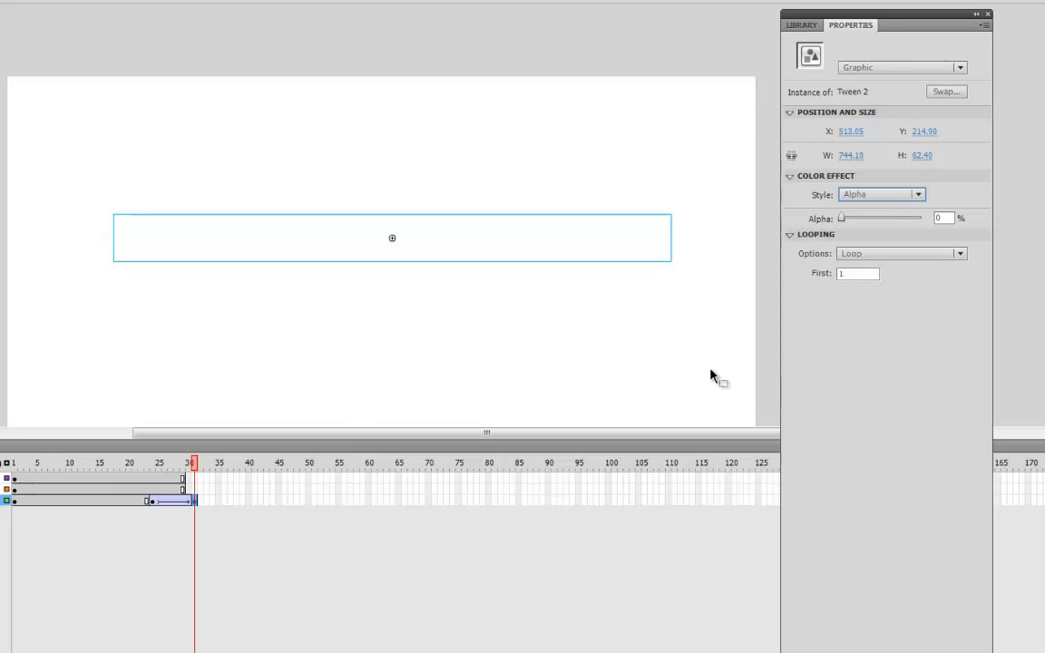
Insert a blank keyframe right after the profit layer's fade and extend all three layers to frame 56
key(F7)
drag(207, 503, 351, 508)
key(F5)
click(470, 387)
Lengthen the profit layer's fade by moving its ending keyframe to frame 36, and scrub through the result
click(194, 502)
drag(198, 501, 228, 502)
drag(156, 466, 242, 486)
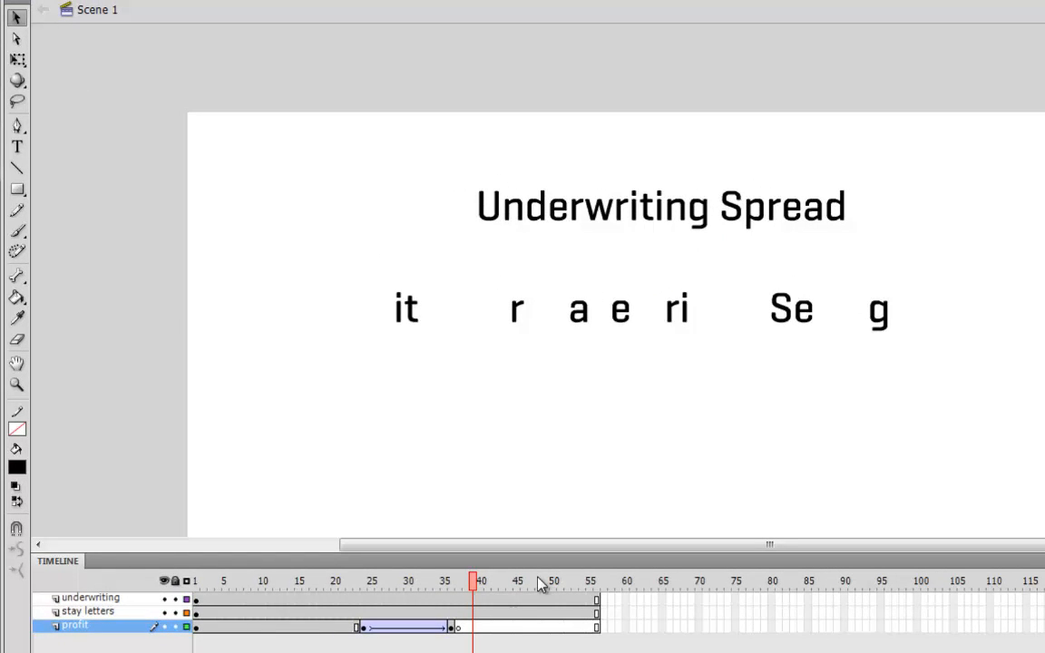
Insert a keyframe at frame 40 of the stay letters layer and distribute its letters to separate layers
click(480, 613)
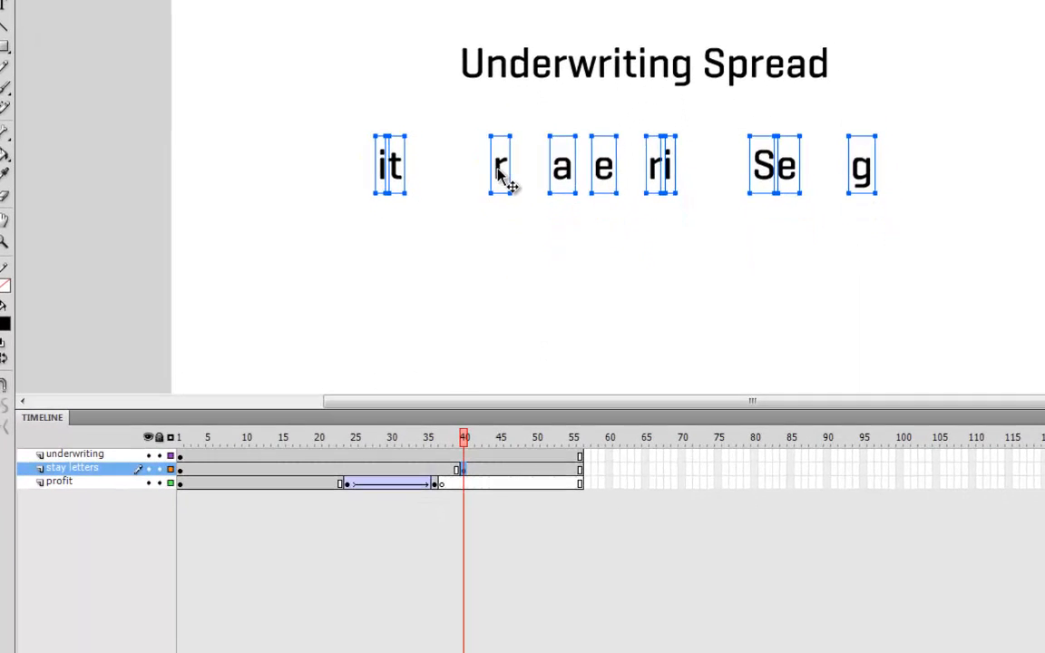
right_click(516, 316)
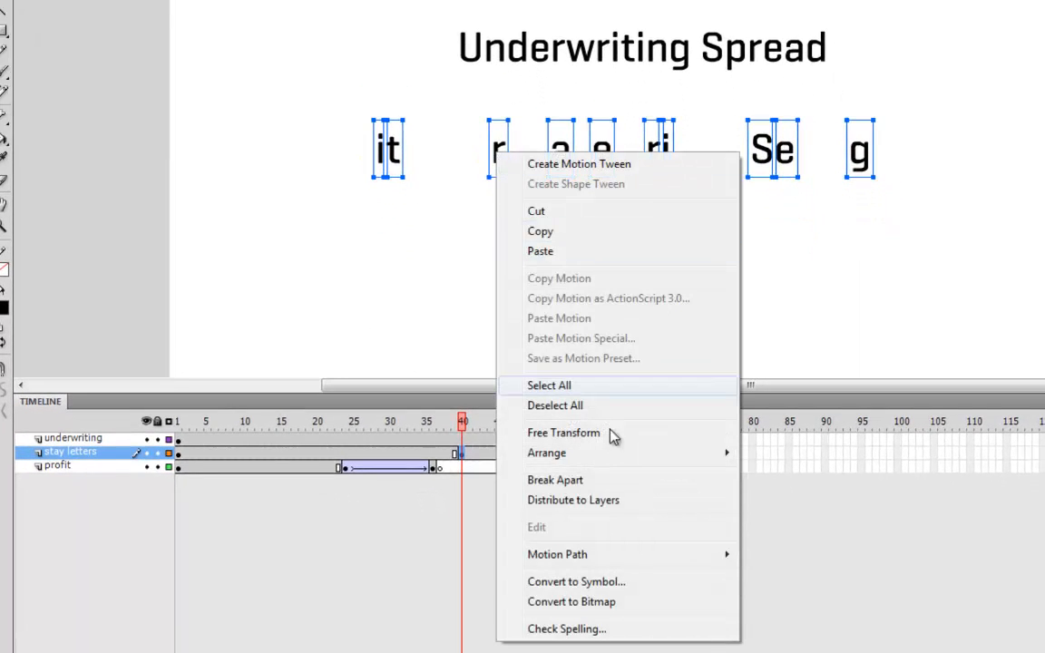
click(623, 500)
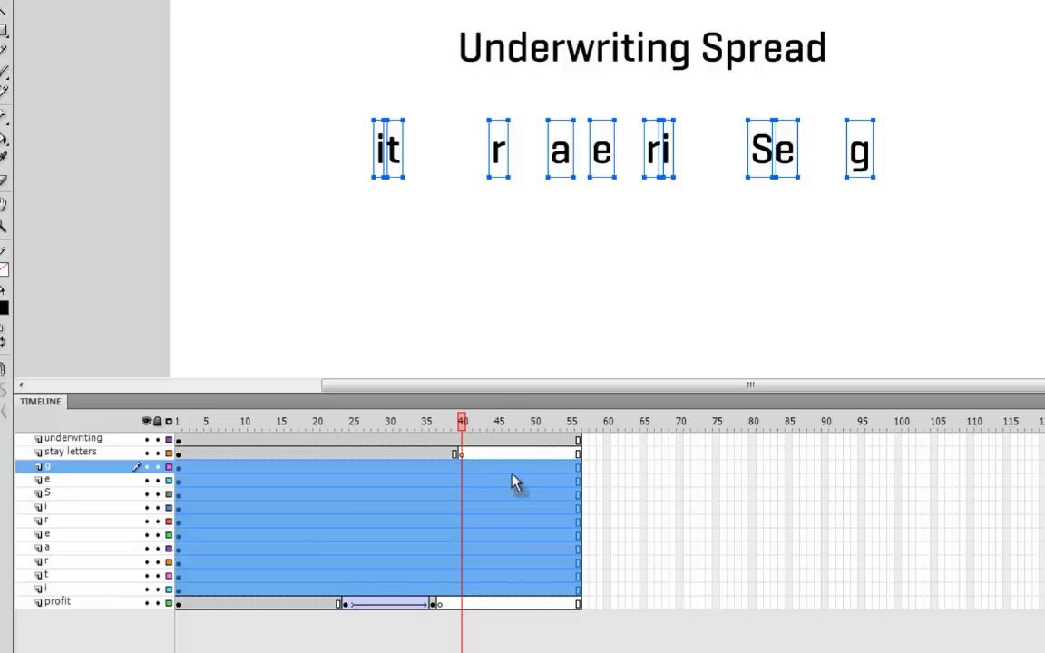
click(628, 534)
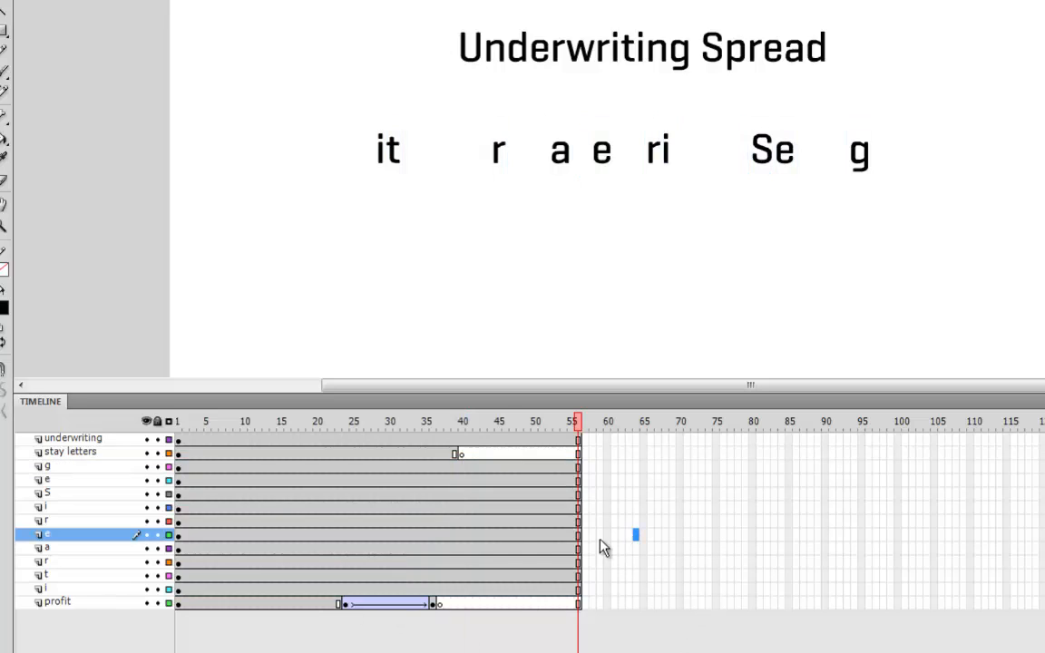
Insert keyframes at frame 40 on all the single-letter layers and delete the letters from the frames before it
click(461, 467)
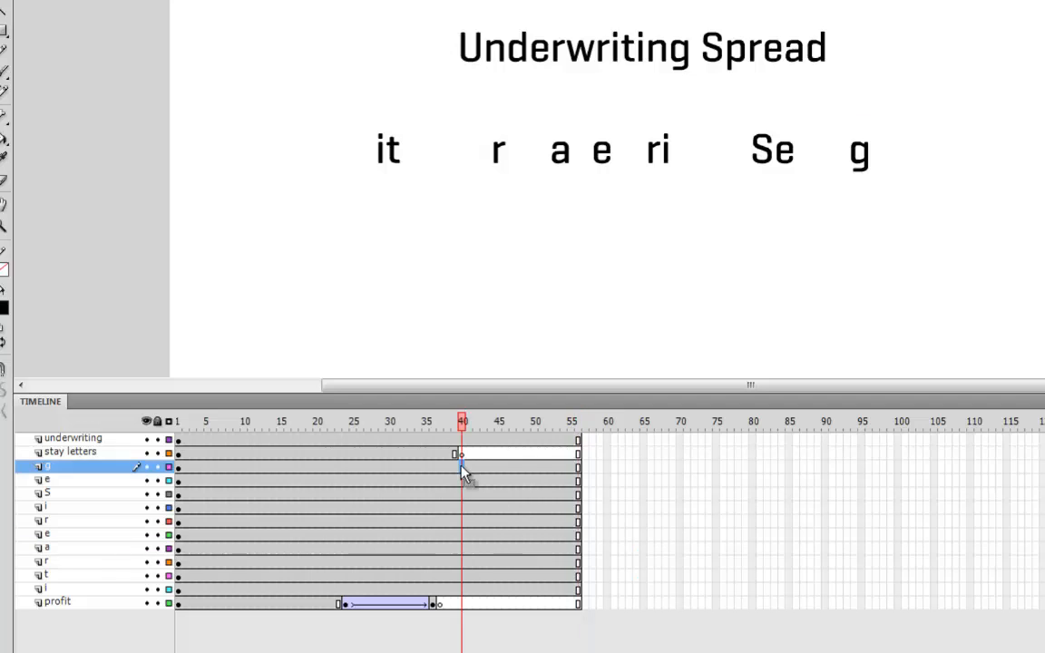
shift+click(464, 588)
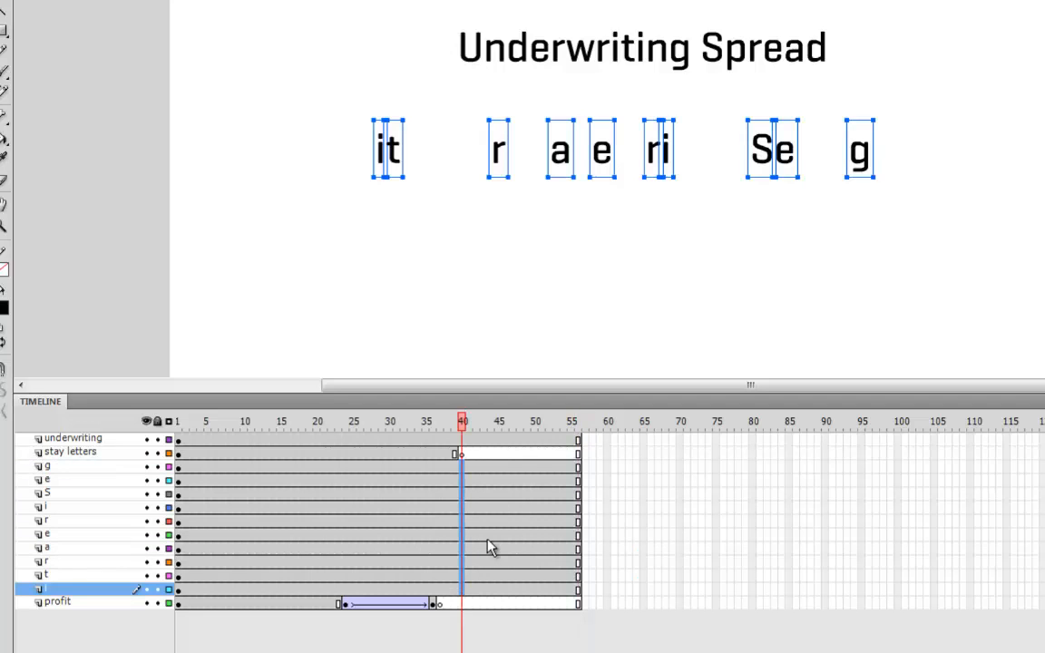
click(433, 467)
shift+click(433, 588)
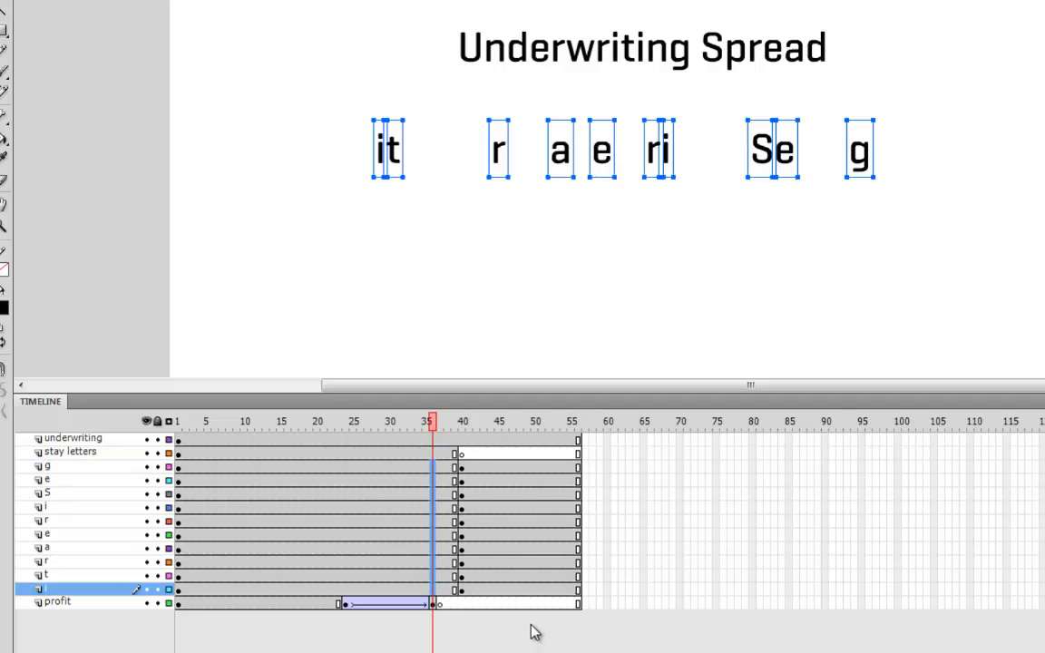
key(Delete)
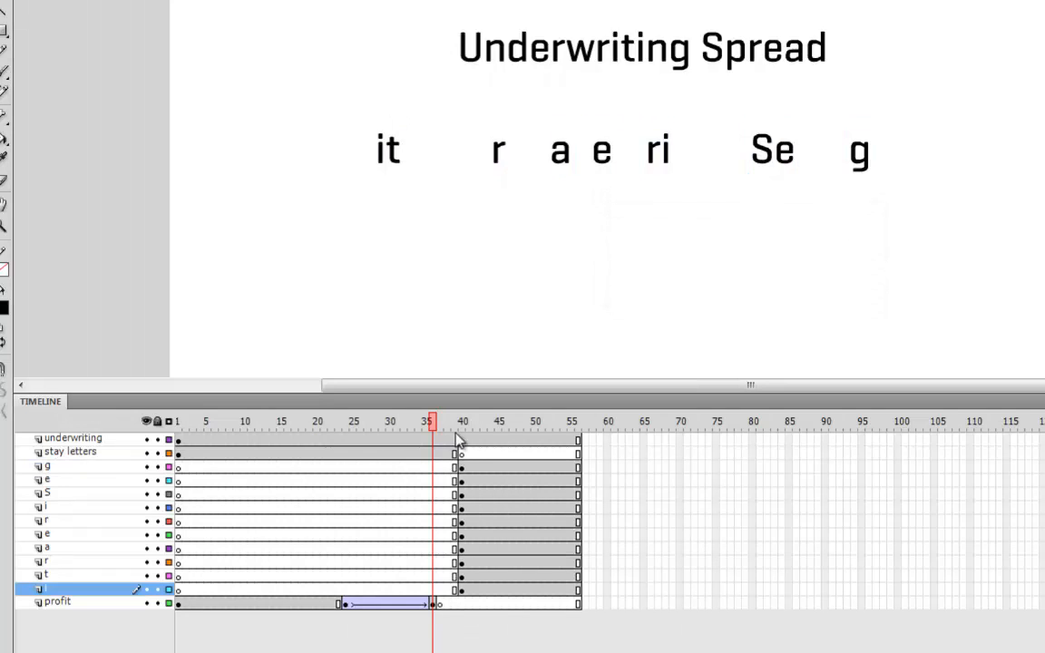
drag(429, 422, 559, 477)
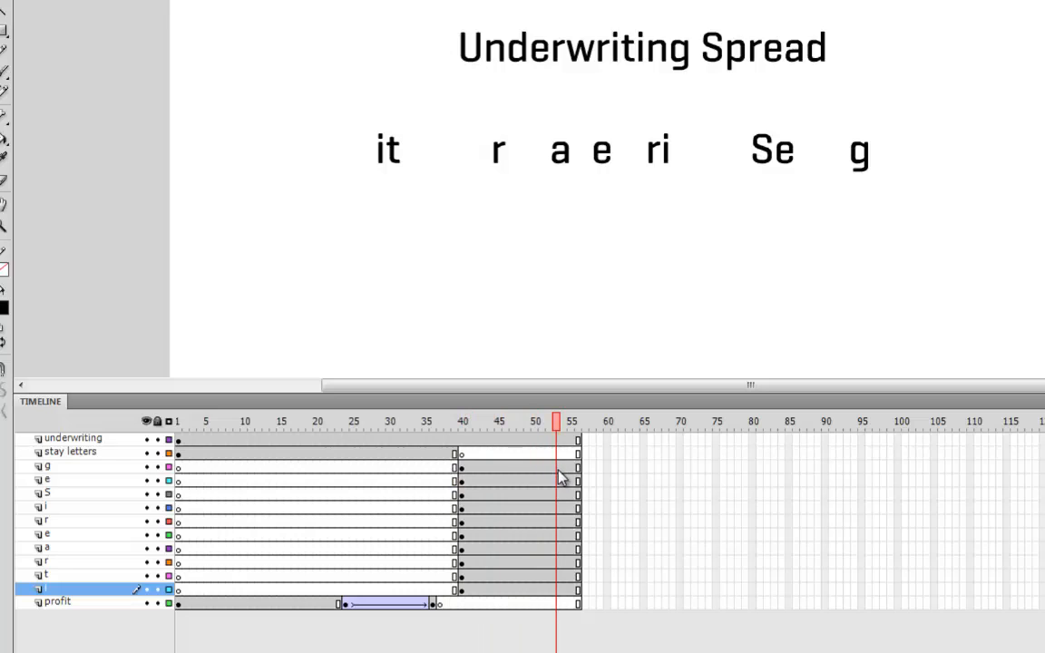
With frame 51 showing, move the "Underwriting Spread" title down onto the row of remaining letters, roughly centred among them
click(542, 468)
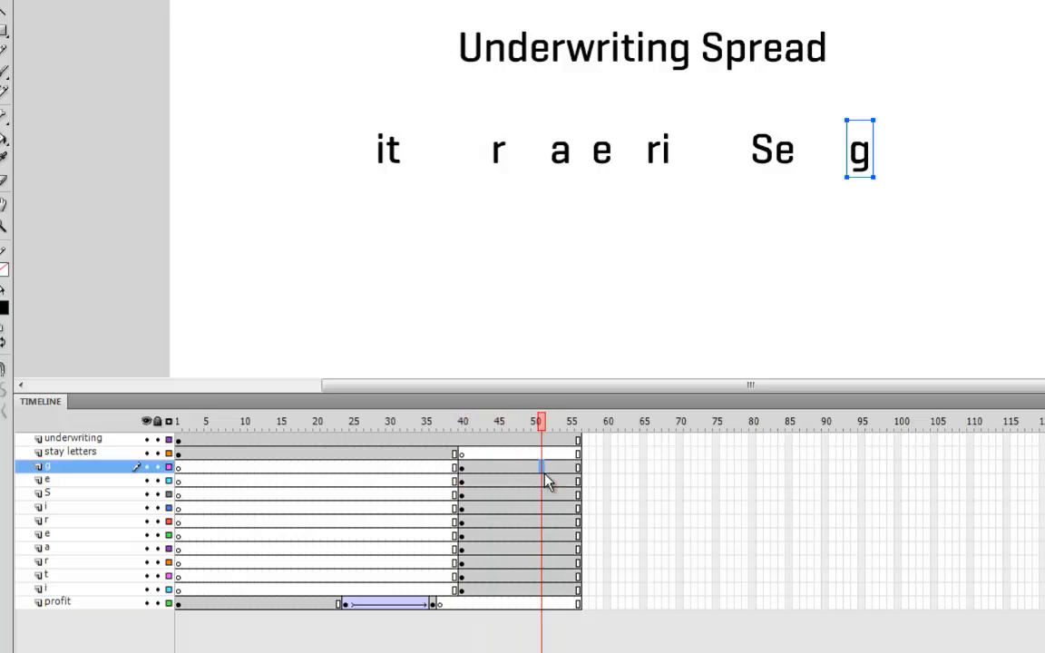
click(548, 57)
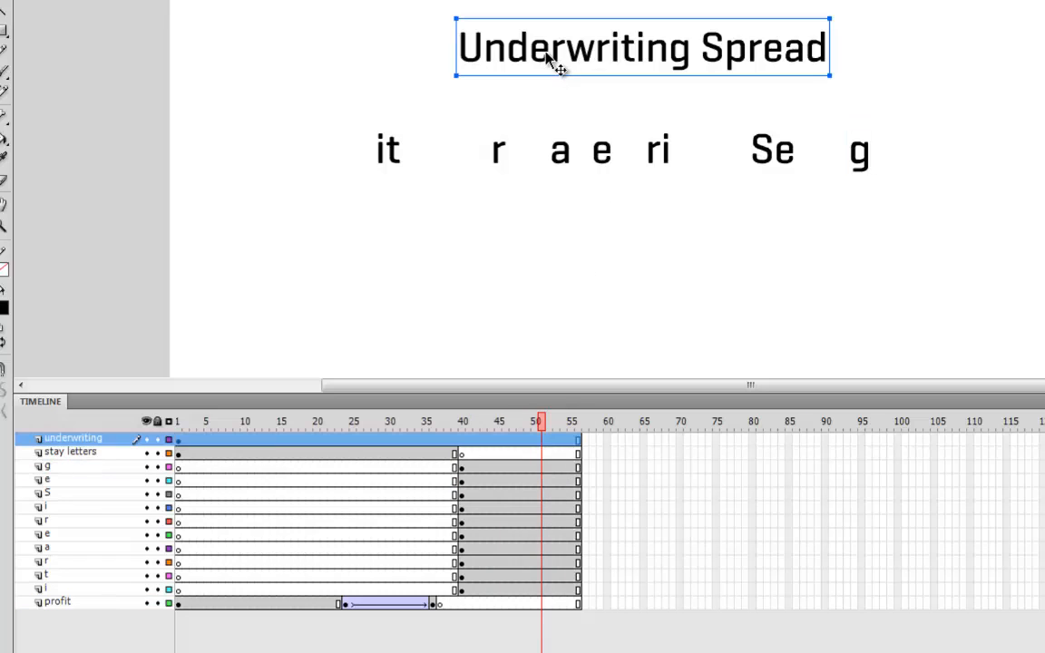
drag(548, 57, 606, 159)
key(shift+Left)
key(shift+Left)
key(shift+Left)
key(shift+Left)
key(shift+Left)
key(shift+Left)
key(shift+Left)
key(shift+Left)
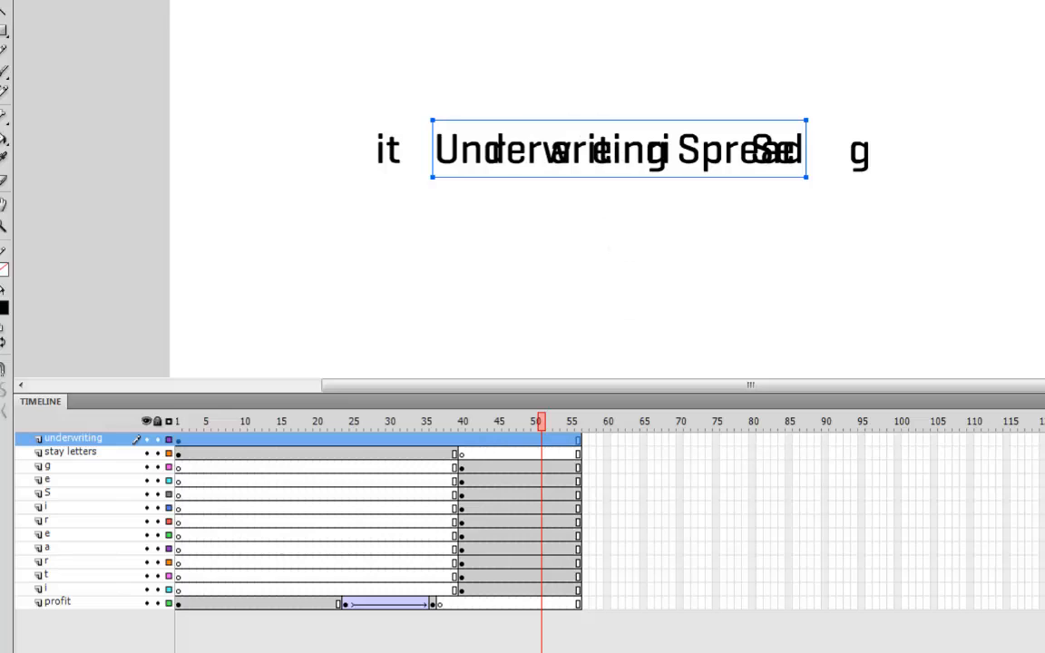
Colour the "Underwriting Spread" title blue and move the underwriting layer to the bottom of the layer stack
click(871, 272)
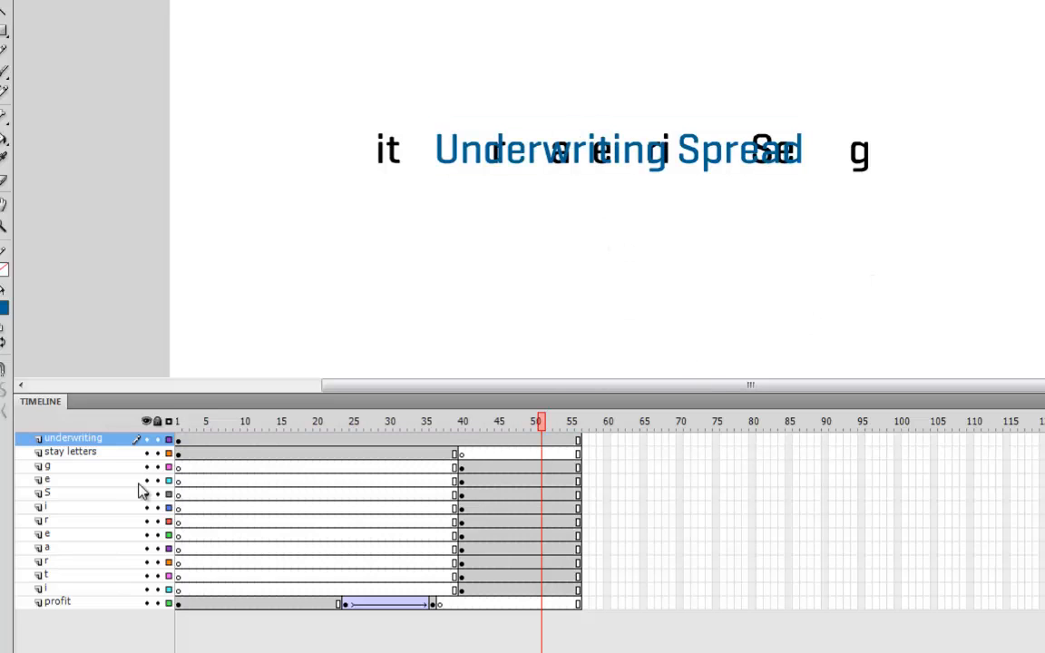
click(115, 439)
drag(115, 443, 116, 623)
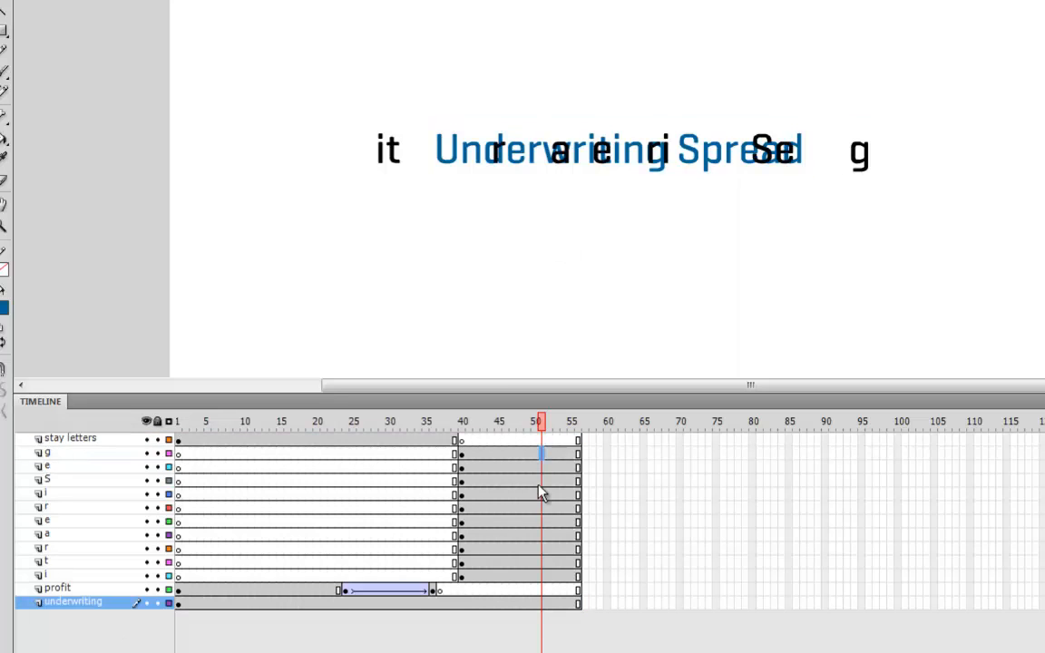
Insert keyframes at frame 51 on all the single-letter layers and create classic tweens between frames 40 and 51
shift+click(541, 576)
key(F6)
click(501, 455)
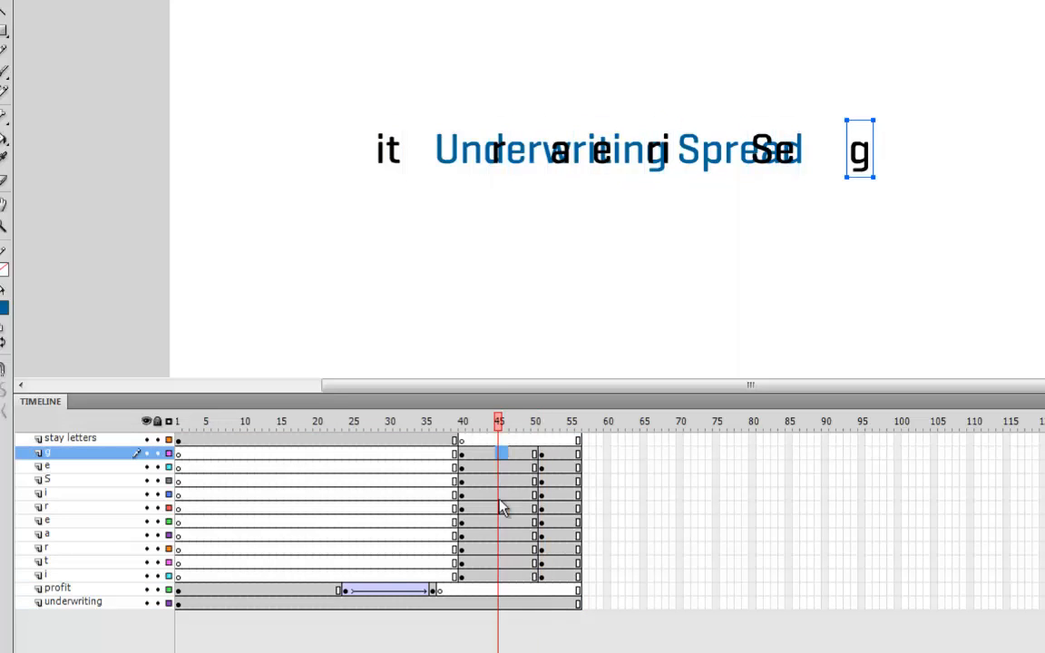
click(500, 577)
shift+click(499, 454)
right_click(497, 453)
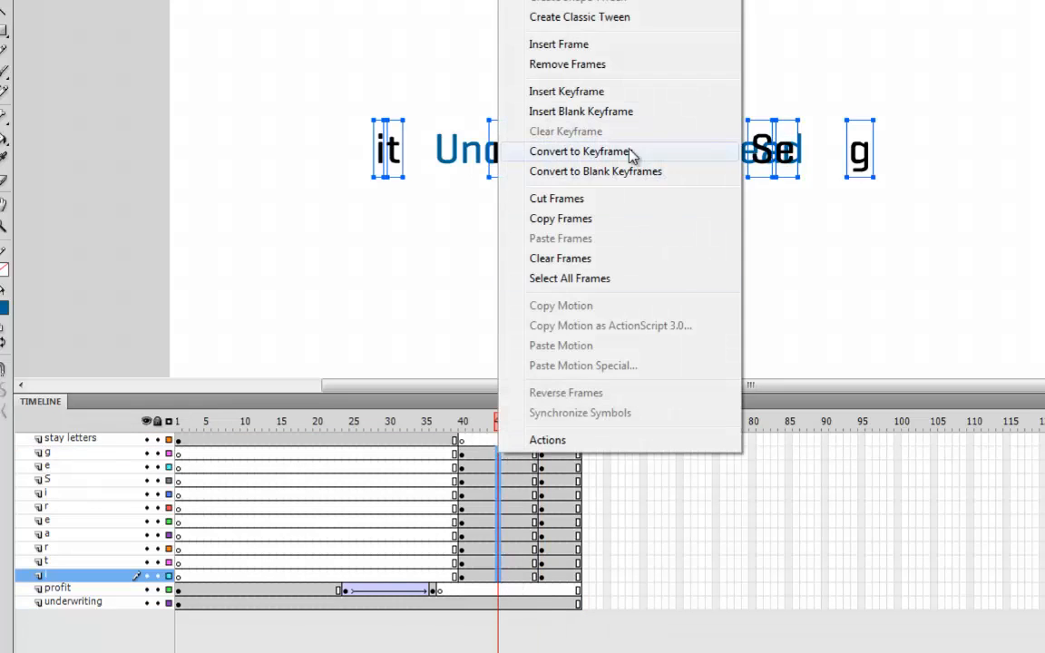
click(617, 17)
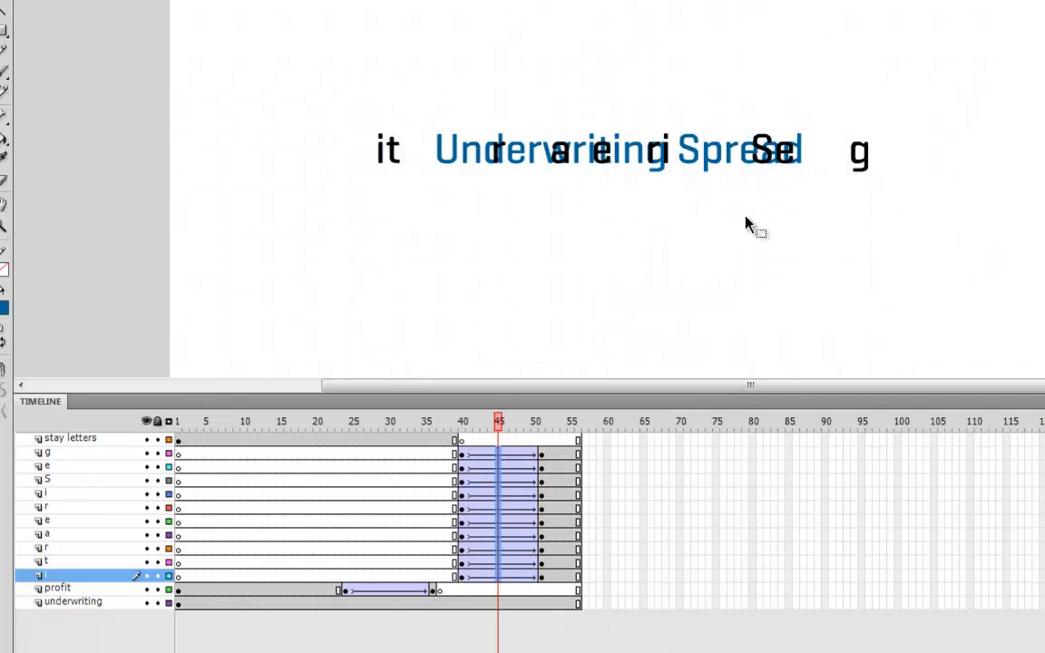
click(539, 185)
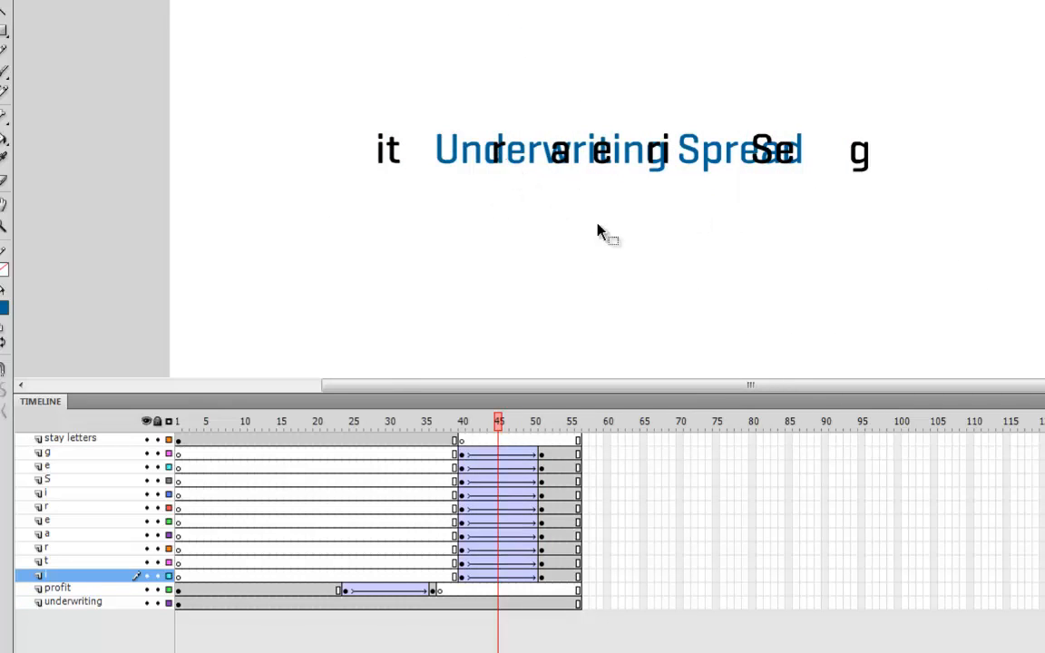
At frame 51, move the first black r right until it covers the first r of the blue "Underwriting"
click(543, 459)
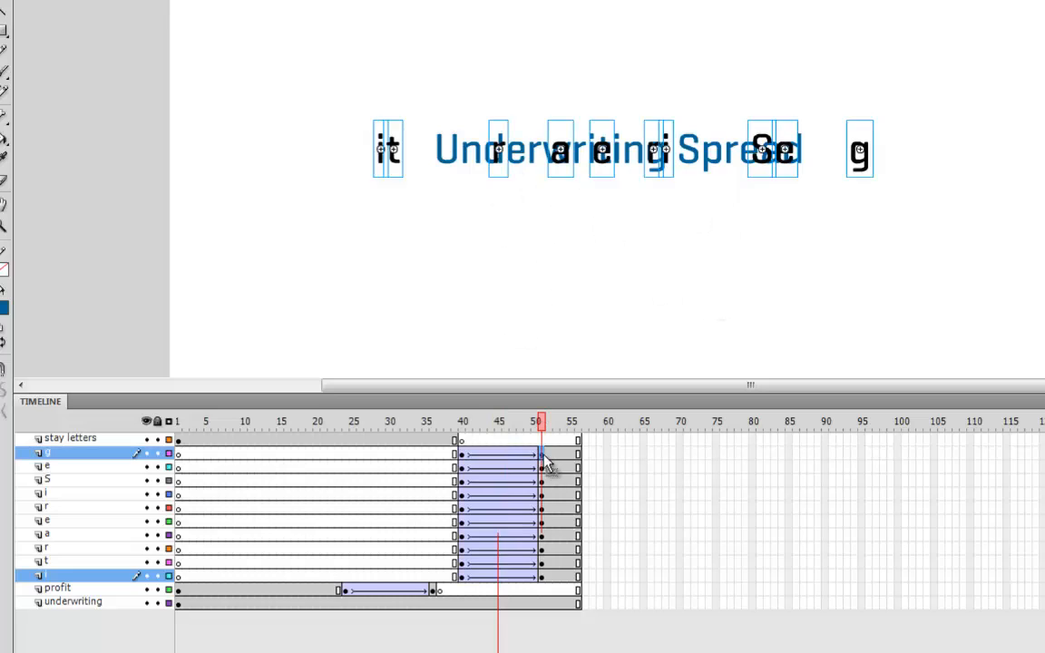
click(499, 156)
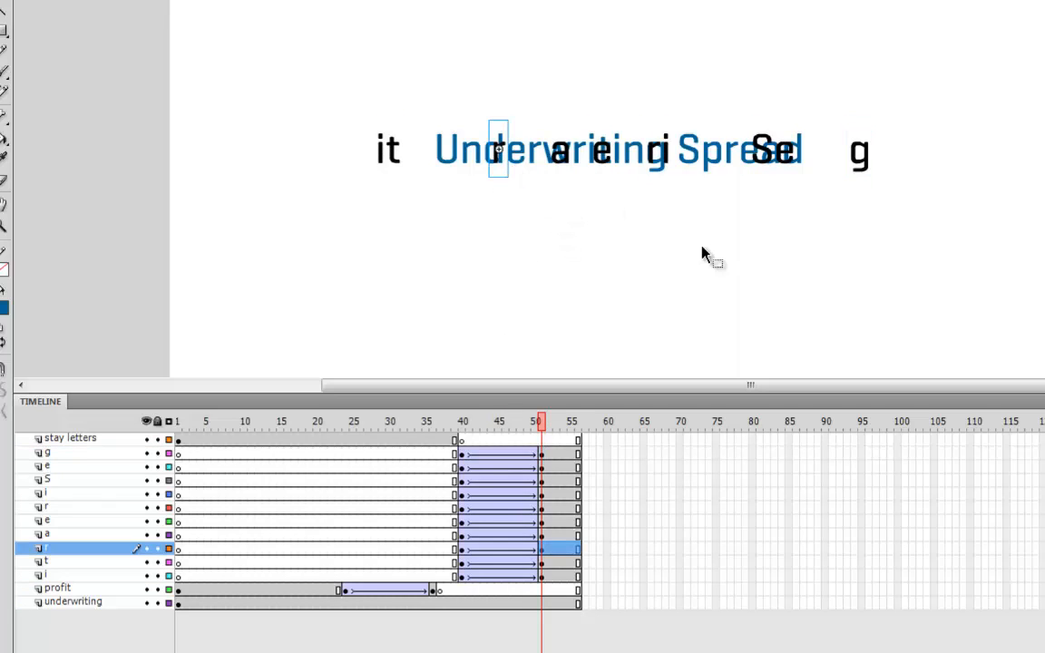
key(Right)
key(Right)
key(Right)
key(Right)
key(Right)
key(Right)
key(Right)
key(Right)
key(Right)
key(Right)
key(Right)
key(Right)
key(Right)
key(Right)
key(Right)
key(Right)
key(Right)
key(Right)
key(Right)
key(Right)
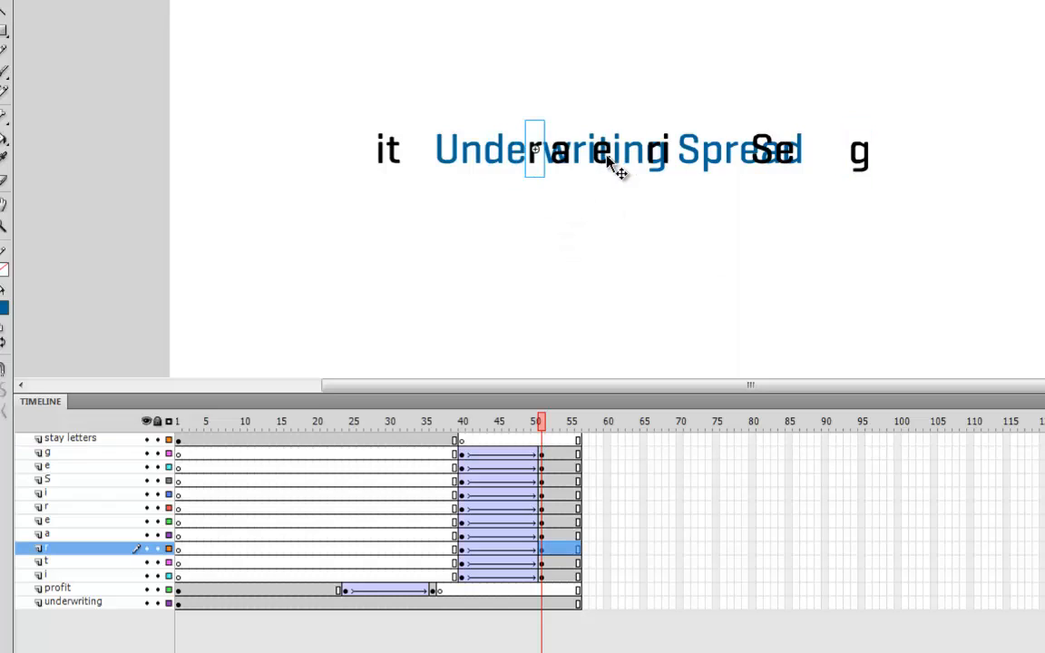
At frame 51, move the black a right until it covers the a of the blue "Spread"
click(560, 160)
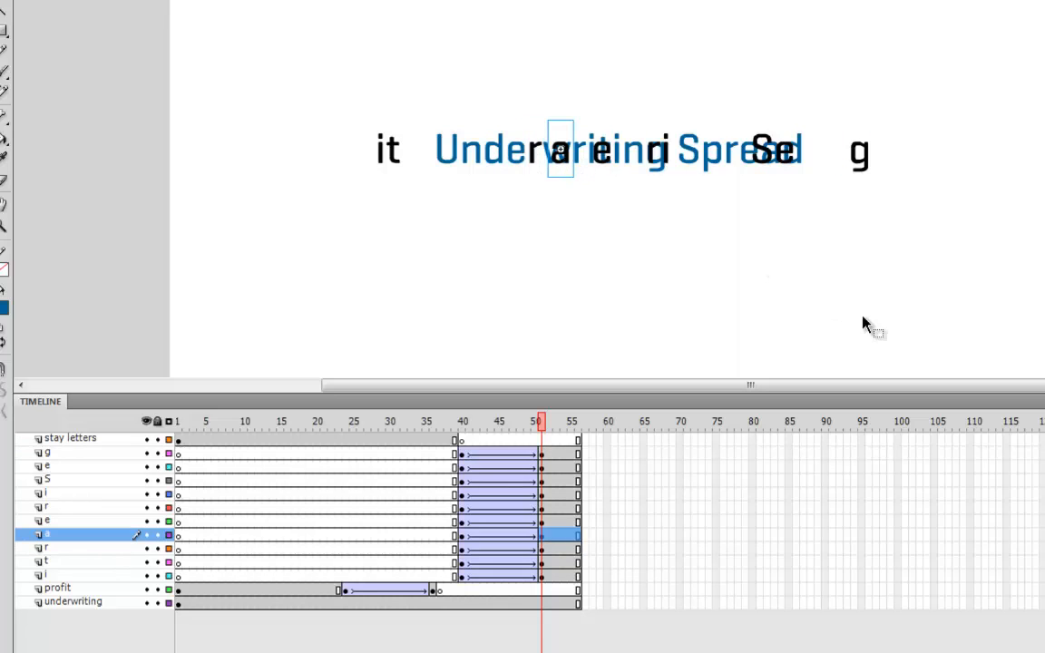
key(shift+Right)
key(shift+Right)
key(shift+Right)
key(shift+Right)
key(shift+Right)
key(shift+Right)
key(shift+Right)
key(shift+Right)
key(shift+Right)
key(shift+Right)
key(shift+Right)
key(shift+Right)
key(shift+Right)
key(shift+Right)
key(shift+Right)
key(shift+Right)
key(shift+Right)
key(shift+Right)
key(shift+Right)
key(shift+Right)
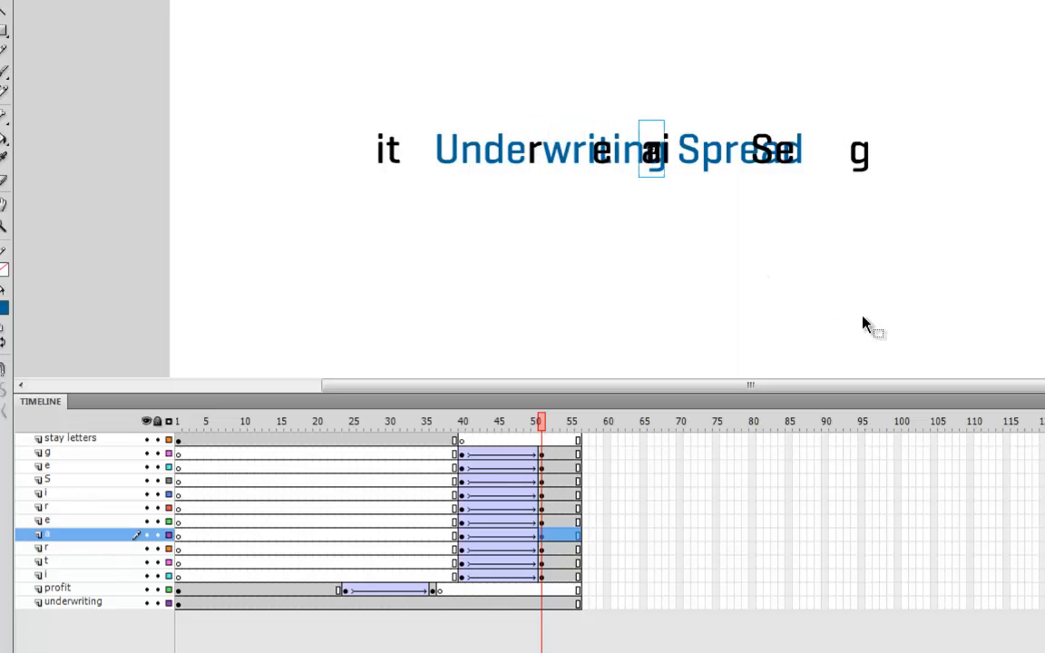
At frame 51, move the black S left until it covers the S of the blue "Spread"
click(763, 151)
key(shift+Left)
key(shift+Left)
key(shift+Left)
key(shift+Left)
key(shift+Left)
key(shift+Left)
key(shift+Left)
key(shift+Left)
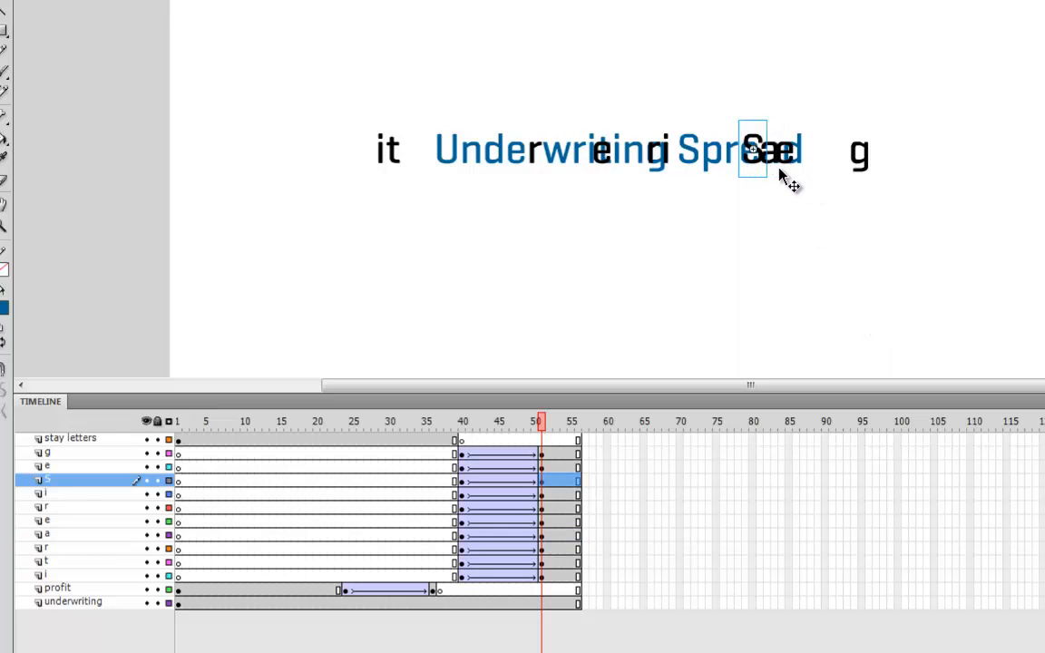
At frame 51, move the black e from "Se" onto the e of the blue "Spread" and nudge the black g slightly left
click(792, 153)
key(shift+Left)
key(shift+Left)
key(shift+Left)
key(shift+Left)
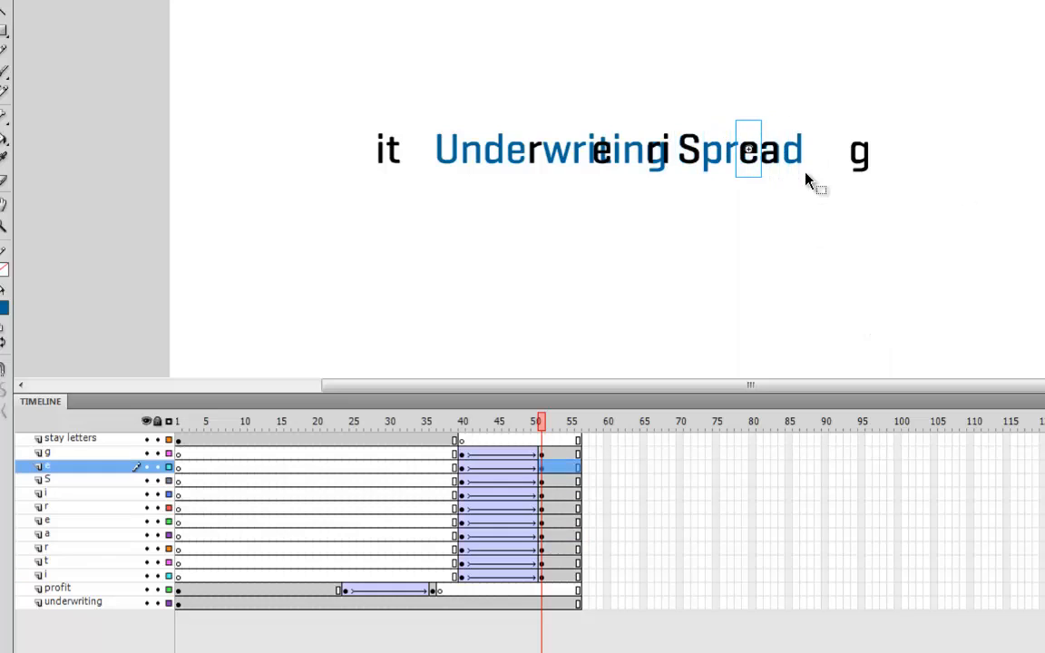
click(859, 156)
key(shift+Left)
At frame 51, move the black r from "ri" left until it covers the second r of the blue "Underwriting"
click(653, 154)
key(shift+Left)
key(shift+Left)
key(shift+Left)
key(shift+Left)
key(shift+Left)
key(shift+Left)
key(shift+Left)
key(shift+Left)
key(Left)
key(Left)
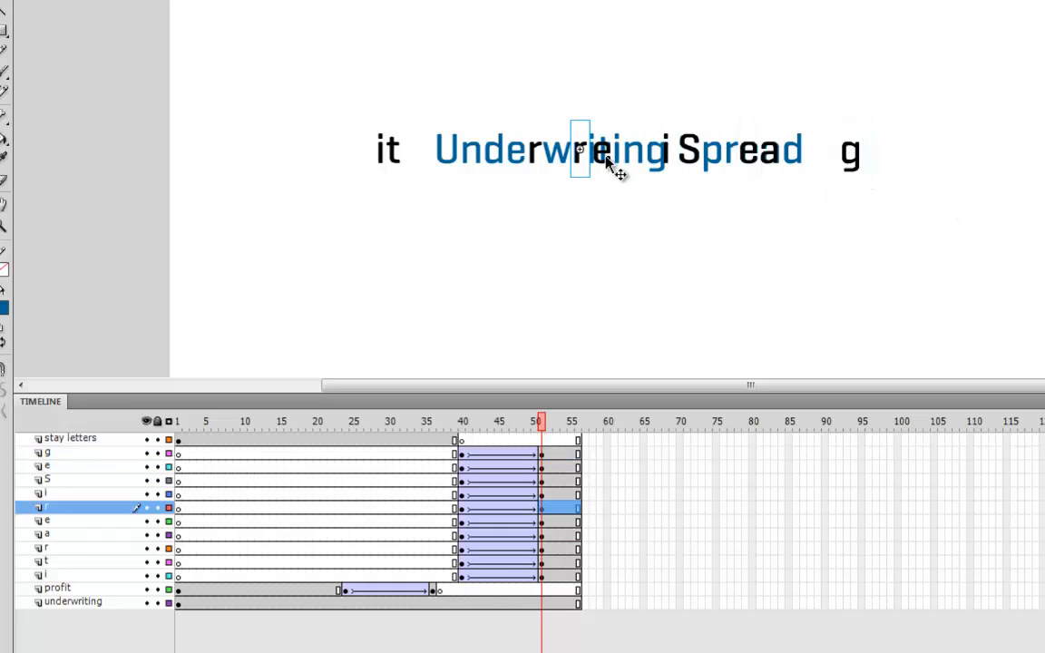
At frame 51, move the remaining black e left until it covers the e of the blue "Underwriting"
click(607, 158)
key(shift+Left)
key(shift+Left)
key(shift+Left)
key(shift+Left)
key(shift+Left)
key(shift+Left)
key(shift+Left)
key(shift+Left)
key(shift+Left)
key(Left)
key(Left)
key(Left)
At frame 51, move the black i beside "Spread" left until it covers the second i of the blue "Underwriting"
click(670, 163)
key(shift+Left)
key(shift+Left)
key(shift+Left)
key(shift+Left)
key(shift+Left)
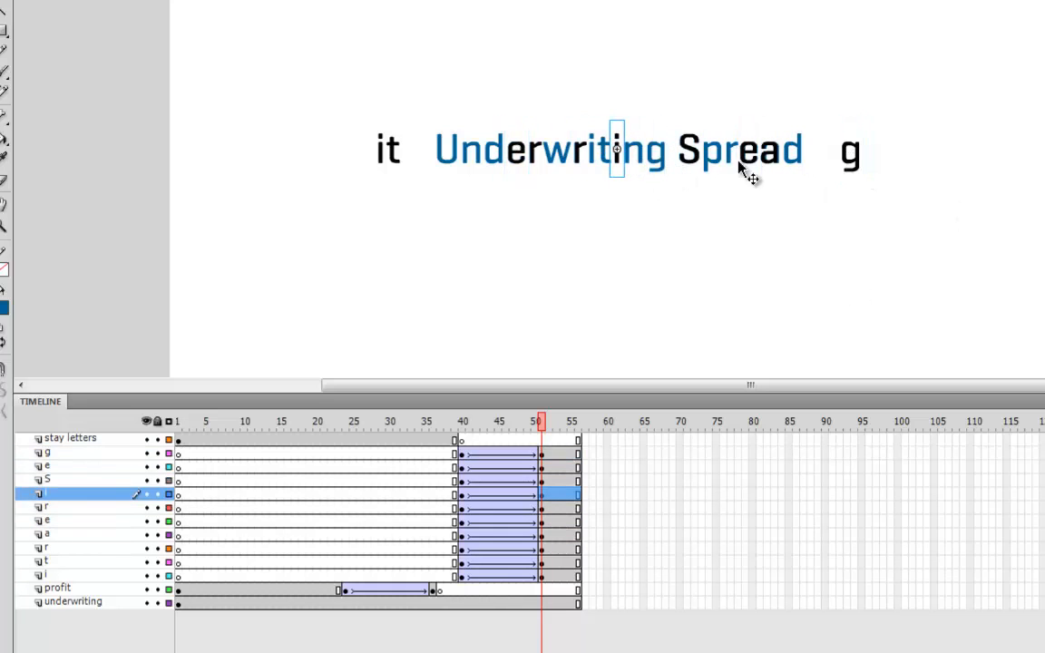
At frame 51, move the black g left until it covers the final g of the blue "Underwriting"
click(858, 158)
key(shift+Left)
key(shift+Left)
key(shift+Left)
key(shift+Left)
key(shift+Left)
key(shift+Left)
key(shift+Left)
key(shift+Left)
key(shift+Left)
key(shift+Left)
key(shift+Left)
key(shift+Left)
key(shift+Left)
key(shift+Left)
key(shift+Left)
key(shift+Left)
key(shift+Left)
key(shift+Left)
key(shift+Left)
key(shift+Left)
At frame 51, move the black t from "it" right until it covers the t of the blue "Underwriting"
click(392, 158)
key(shift+Right)
key(shift+Right)
key(shift+Right)
key(shift+Right)
key(shift+Right)
key(shift+Right)
key(shift+Right)
key(shift+Right)
key(shift+Right)
key(shift+Right)
key(shift+Right)
key(shift+Right)
key(shift+Right)
key(shift+Right)
key(shift+Right)
key(shift+Right)
key(shift+Right)
key(shift+Right)
key(shift+Right)
key(shift+Right)
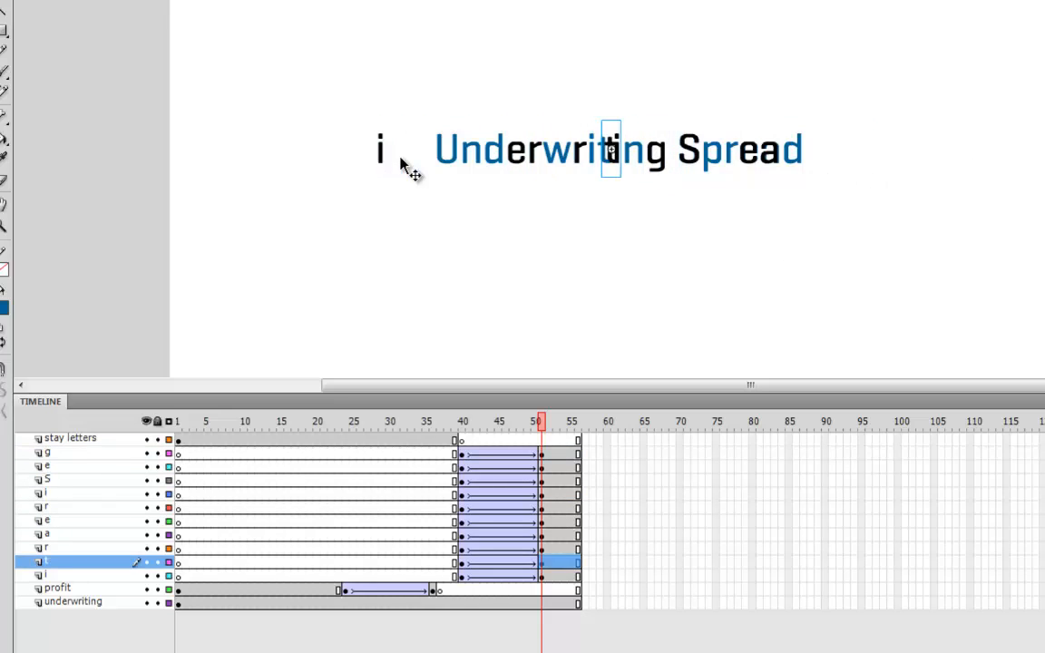
At frame 51, move the remaining black i right until it covers the first i of the blue "Underwriting"
click(390, 161)
key(shift+Right)
key(shift+Right)
key(shift+Right)
key(shift+Right)
key(shift+Right)
key(shift+Right)
key(shift+Right)
key(shift+Right)
key(shift+Right)
key(shift+Right)
key(shift+Right)
key(shift+Right)
key(shift+Right)
key(shift+Right)
key(shift+Right)
key(shift+Right)
key(shift+Right)
key(shift+Right)
key(shift+Right)
key(shift+Right)
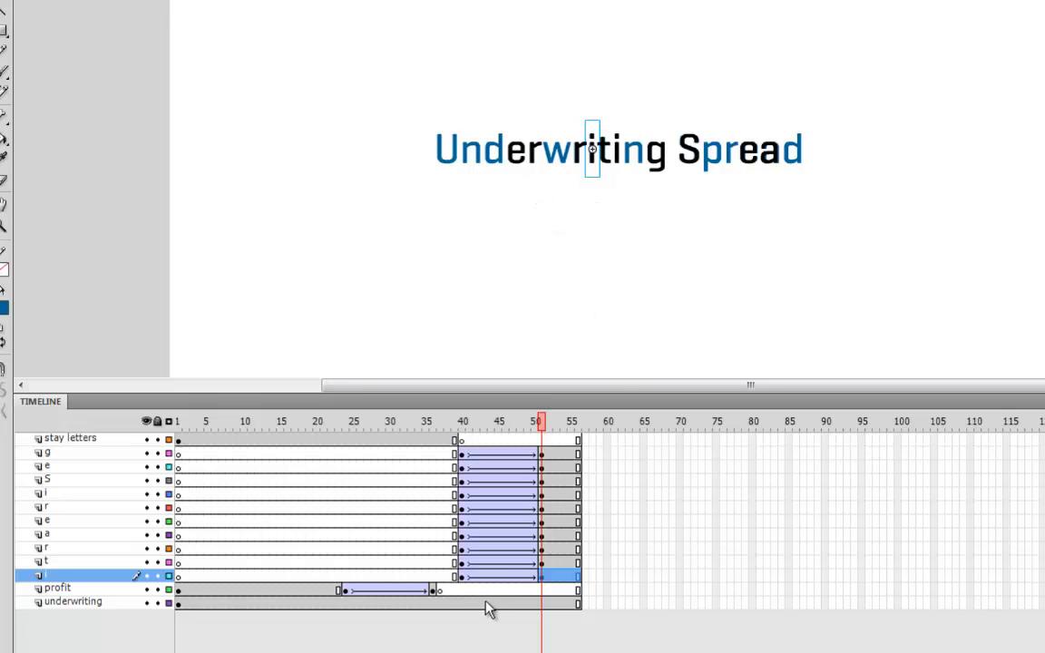
Lock every layer except underwriting and break its blue text apart into individual letters
drag(73, 606, 81, 437)
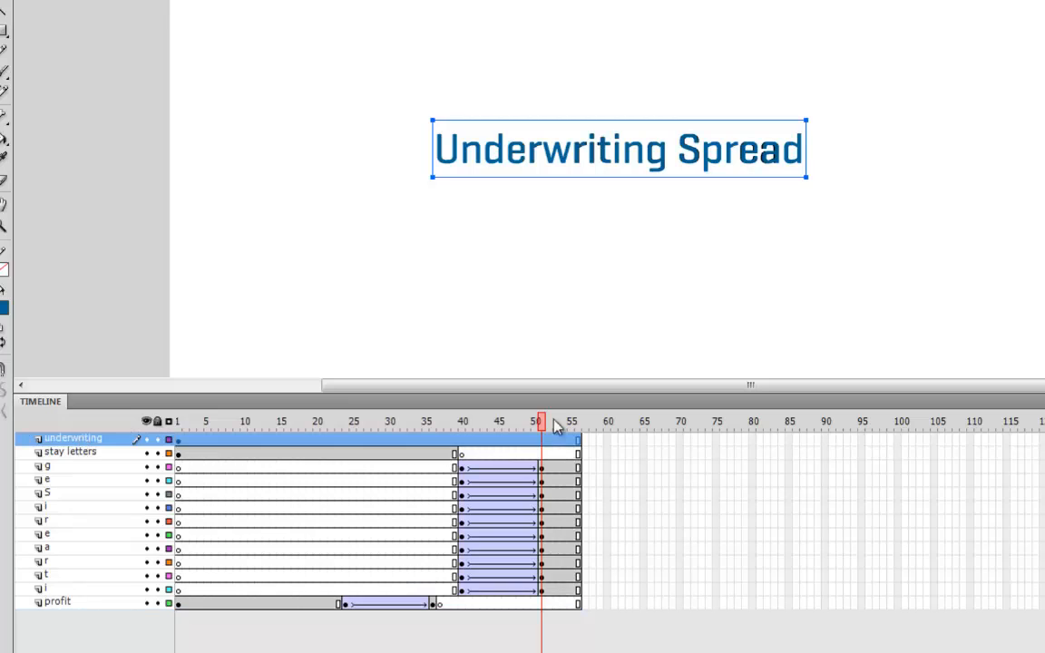
click(158, 423)
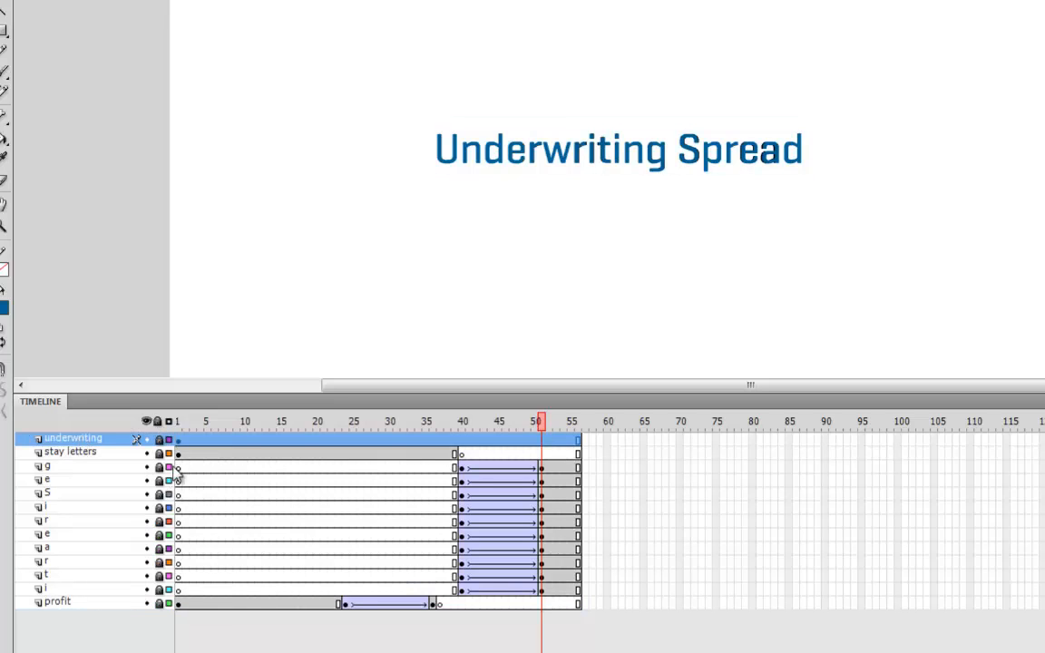
click(159, 440)
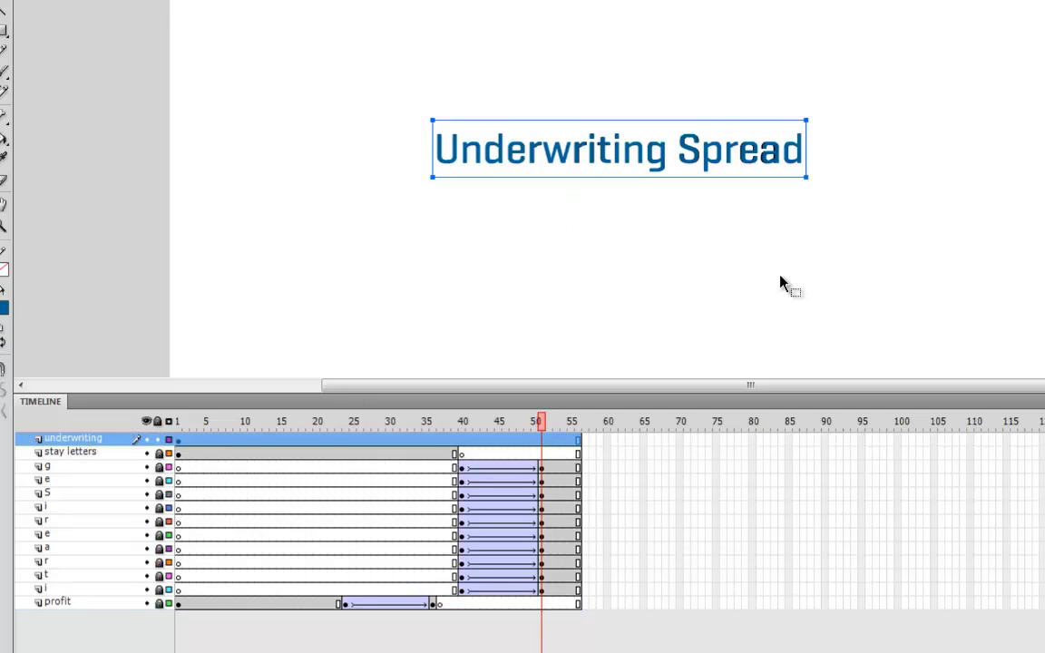
key(ctrl+b)
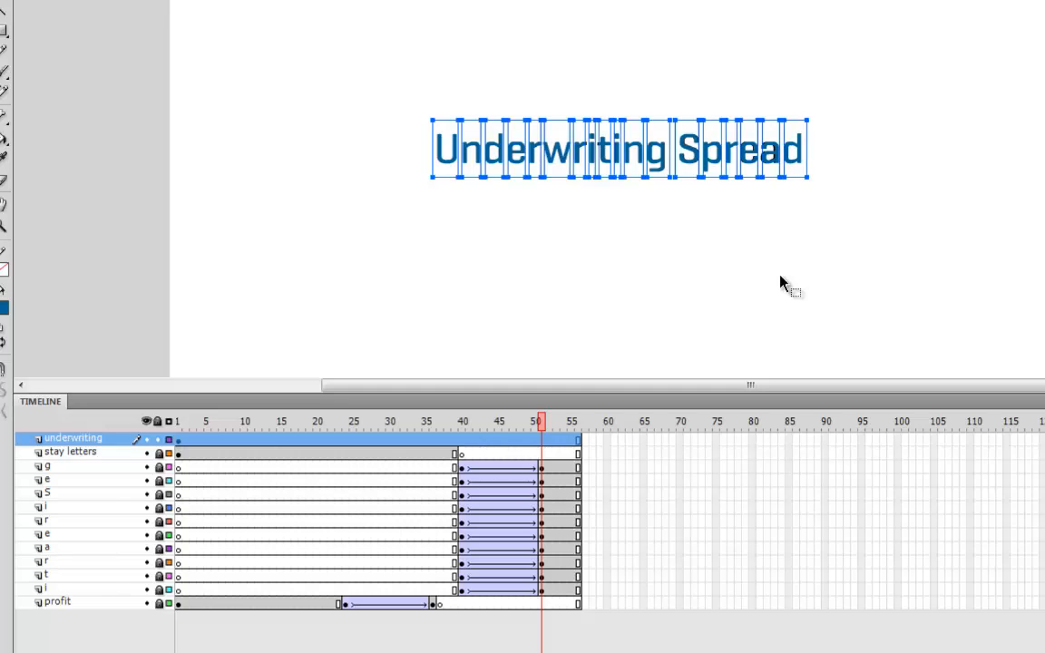
Put the underwriting layer at the bottom of the stack and delete its letters covered by black ones, keeping only U, n, d, w, n, p, r, d
drag(118, 437, 106, 626)
click(588, 274)
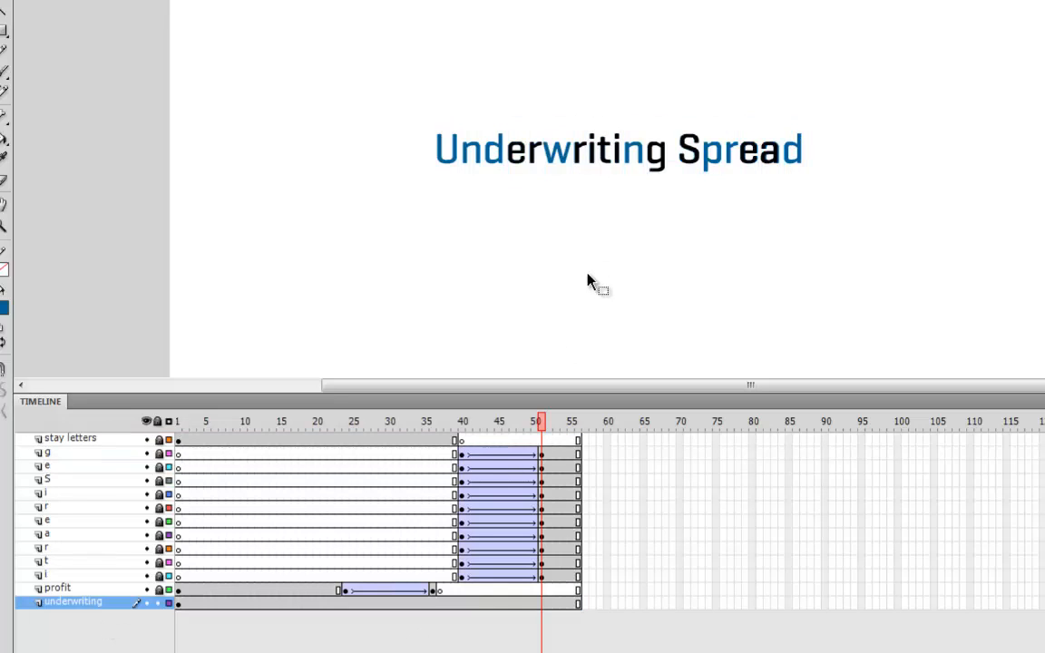
click(520, 155)
key(Delete)
click(534, 159)
key(Delete)
click(585, 161)
key(Delete)
click(606, 161)
key(Delete)
click(619, 163)
key(Delete)
click(667, 163)
key(Delete)
click(699, 165)
key(Delete)
click(776, 168)
key(Delete)
Save the file with the underwriting layer back on top and color its remaining letters black
drag(98, 605, 110, 438)
key(ctrl+s)
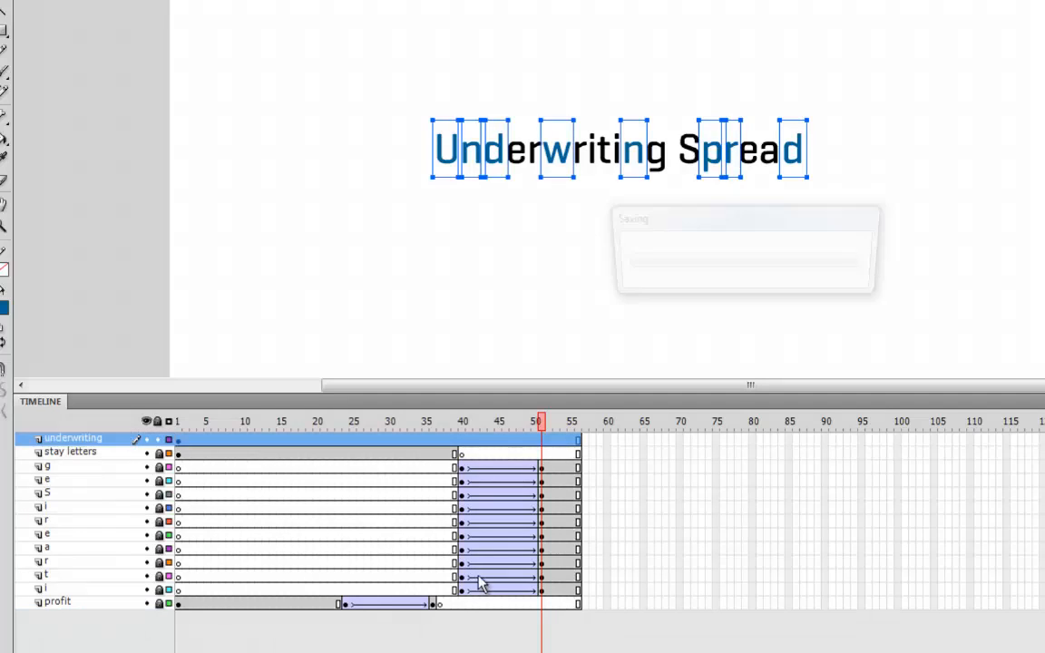
key(ctrl+z)
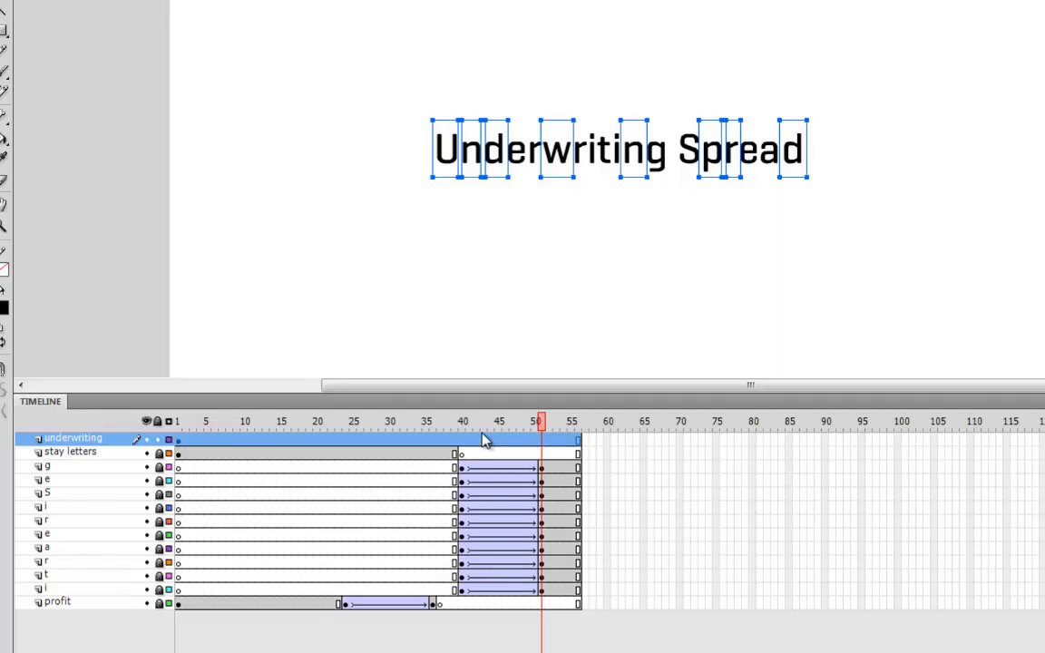
Insert keyframes at frames 47 and 56 of the underwriting layer and create a classic tween between them
click(486, 422)
drag(487, 428, 515, 440)
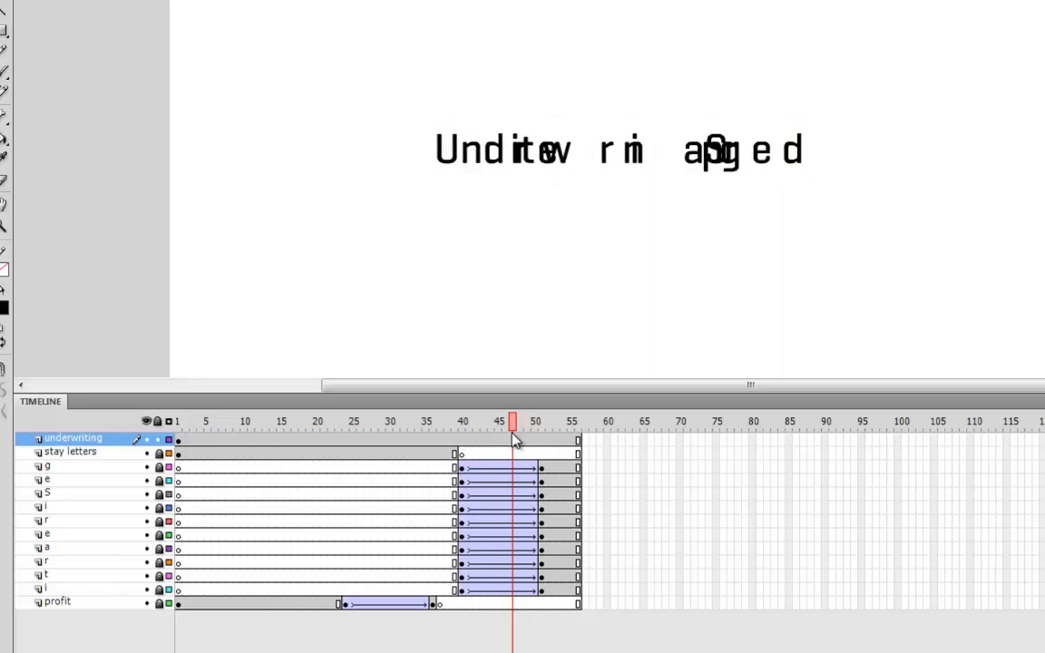
click(514, 440)
key(F6)
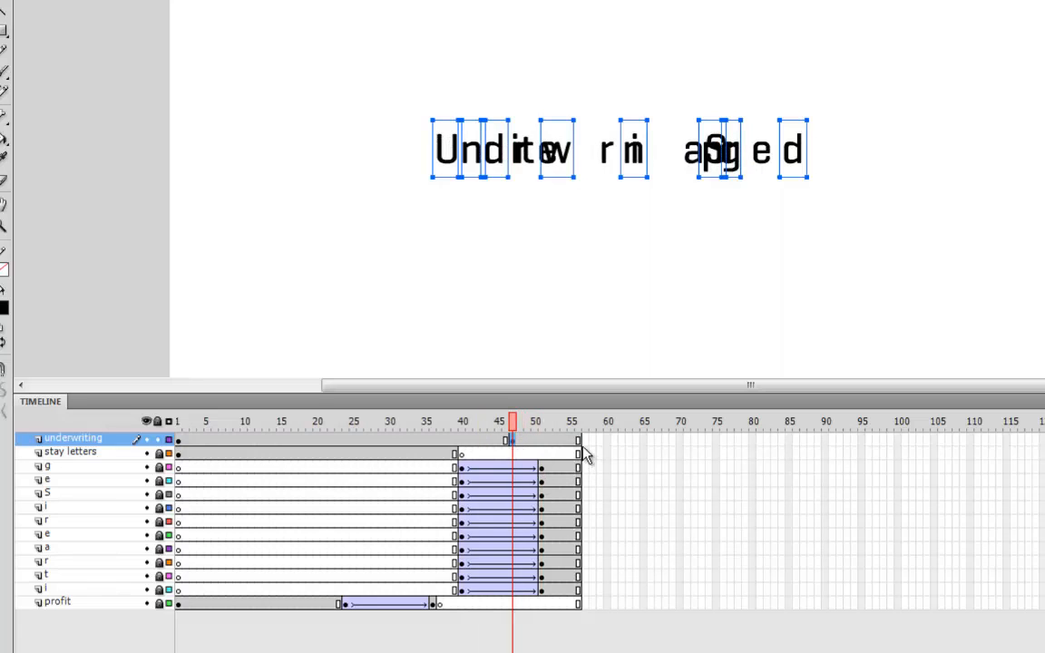
click(578, 442)
key(F6)
right_click(557, 441)
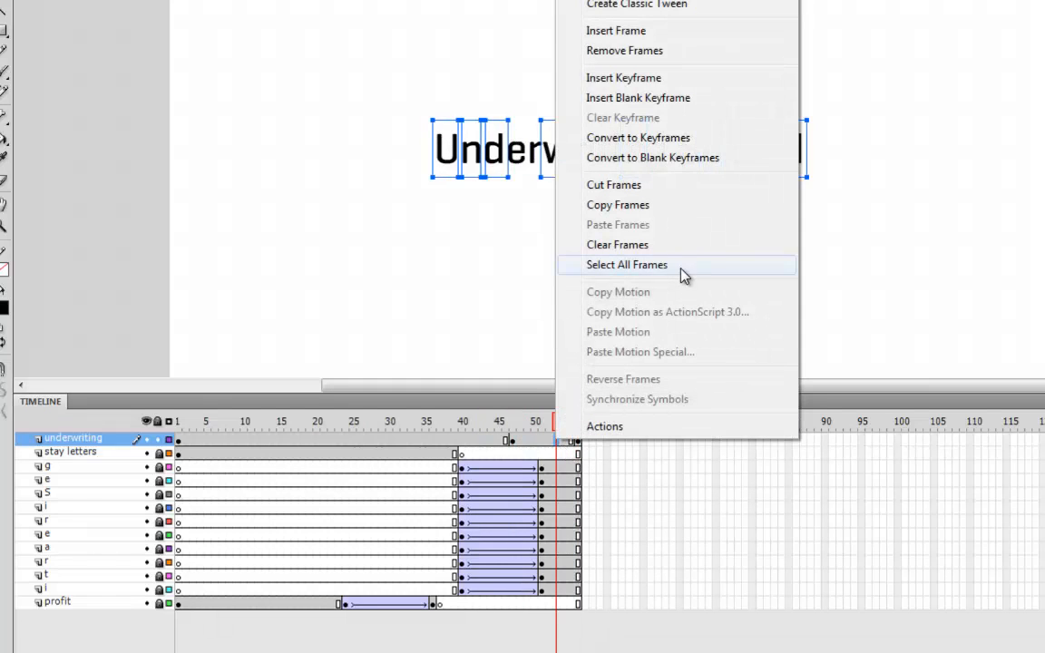
click(598, 6)
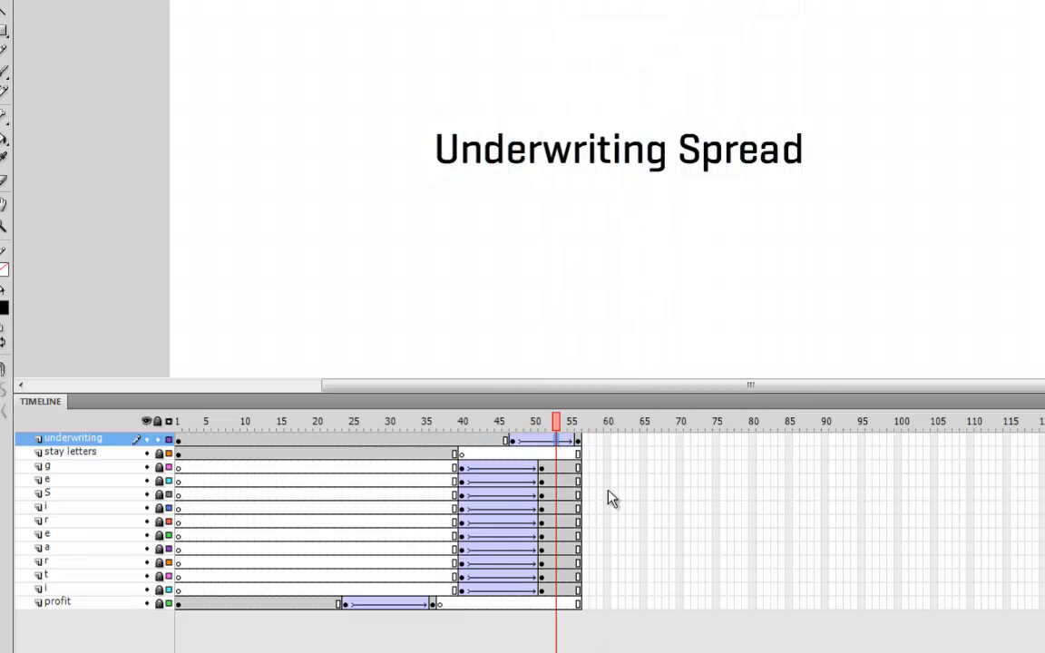
Apply the Alpha color effect to the underwriting letters at frame 47, making them fully transparent, and scrub through the fade-in
click(513, 441)
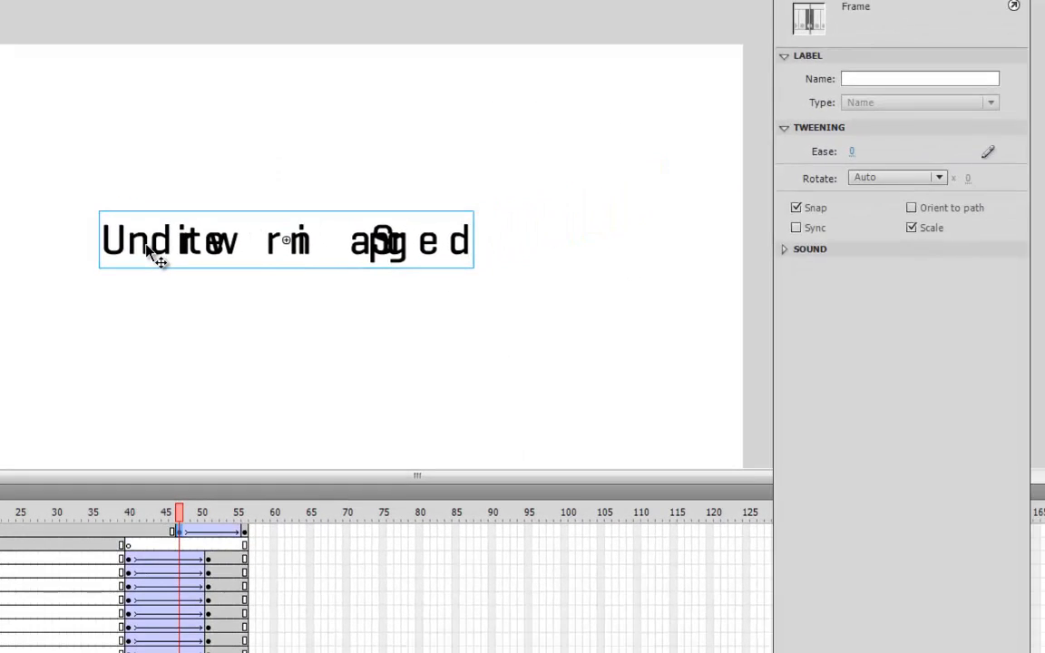
click(148, 250)
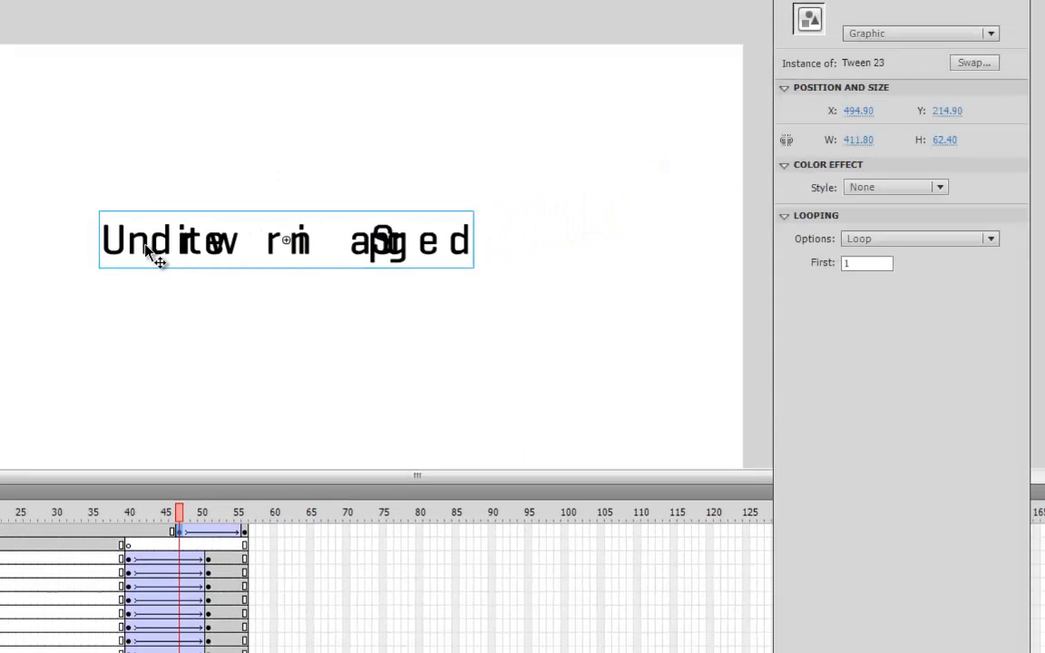
click(940, 188)
click(935, 250)
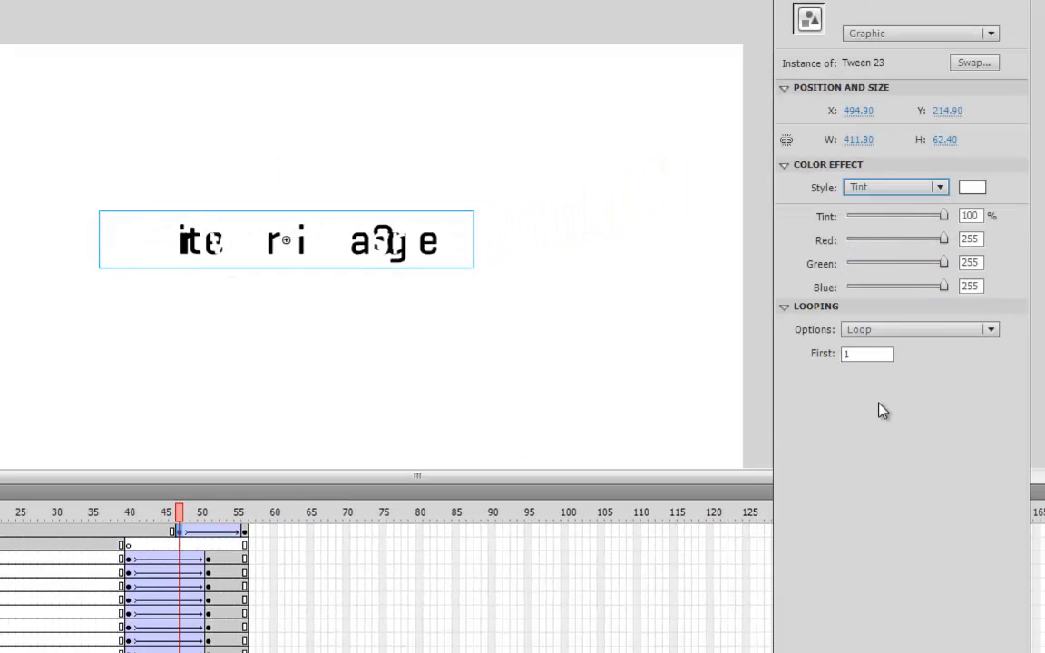
click(921, 188)
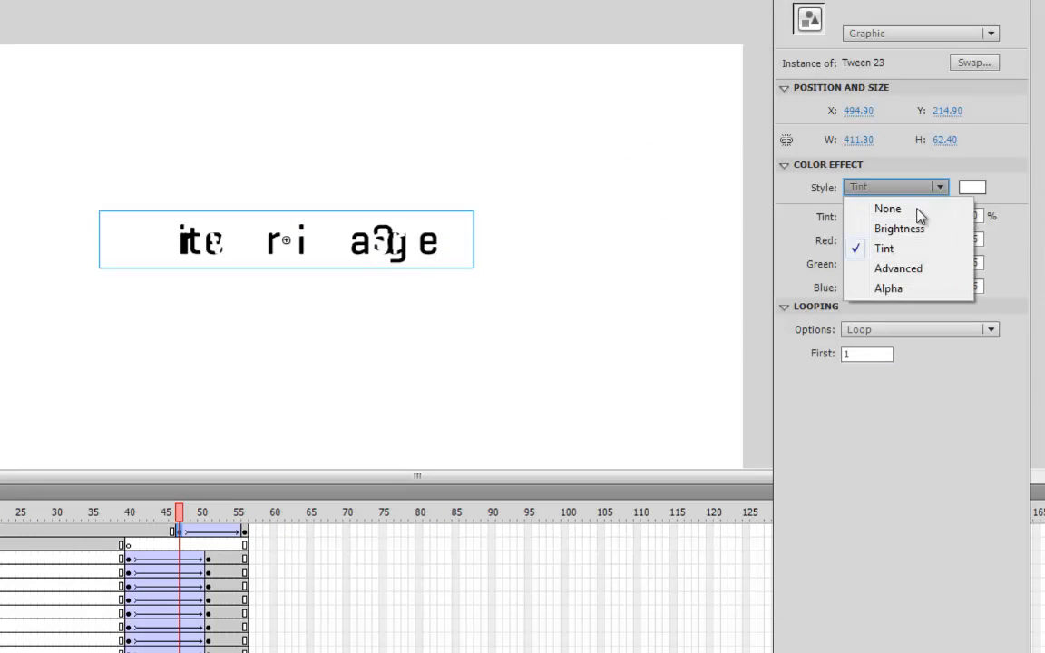
click(916, 289)
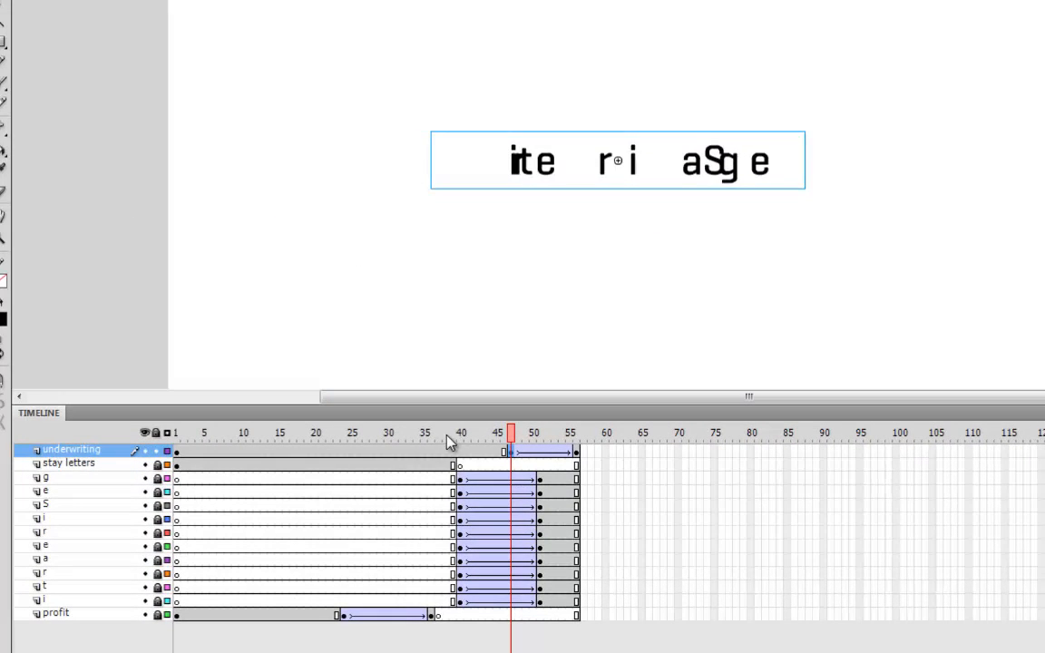
drag(446, 434, 525, 458)
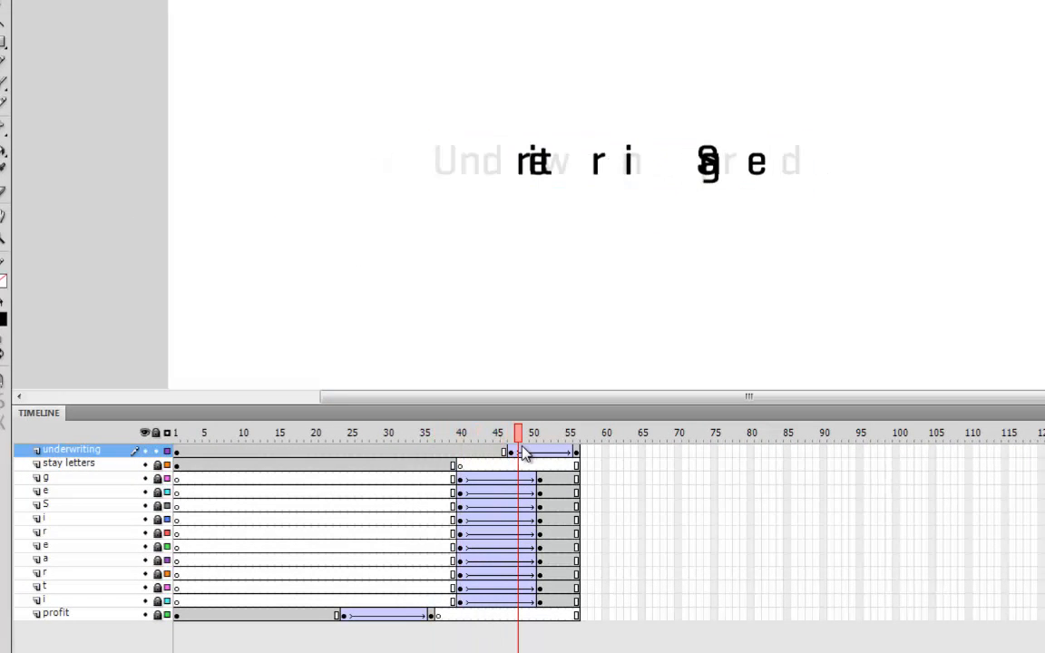
Delete the underwriting letters from the frames before the fade-in and scrub through the transition
click(491, 451)
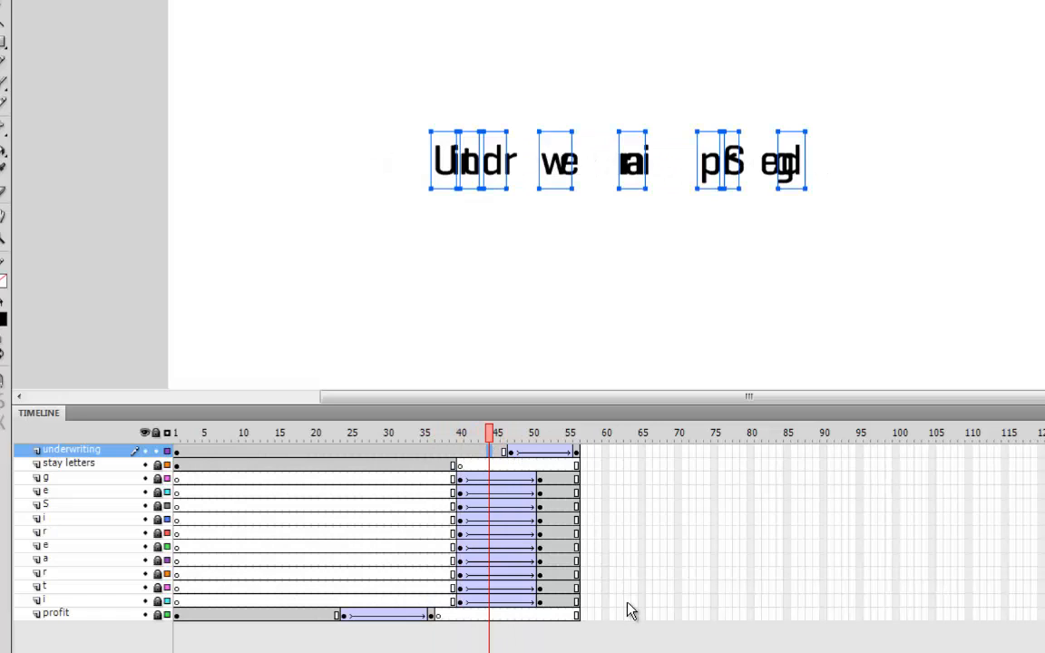
key(Delete)
drag(446, 442, 583, 459)
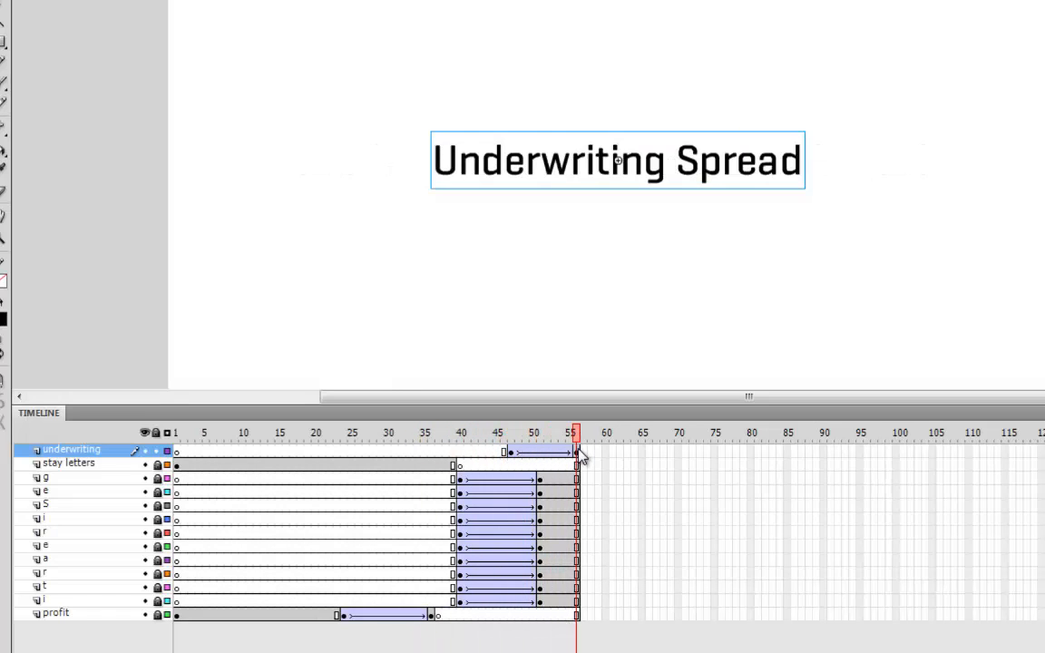
click(470, 465)
drag(470, 472, 584, 505)
Move the end keyframes of all ten single-letter layers from frame 51 to frame 60
click(539, 478)
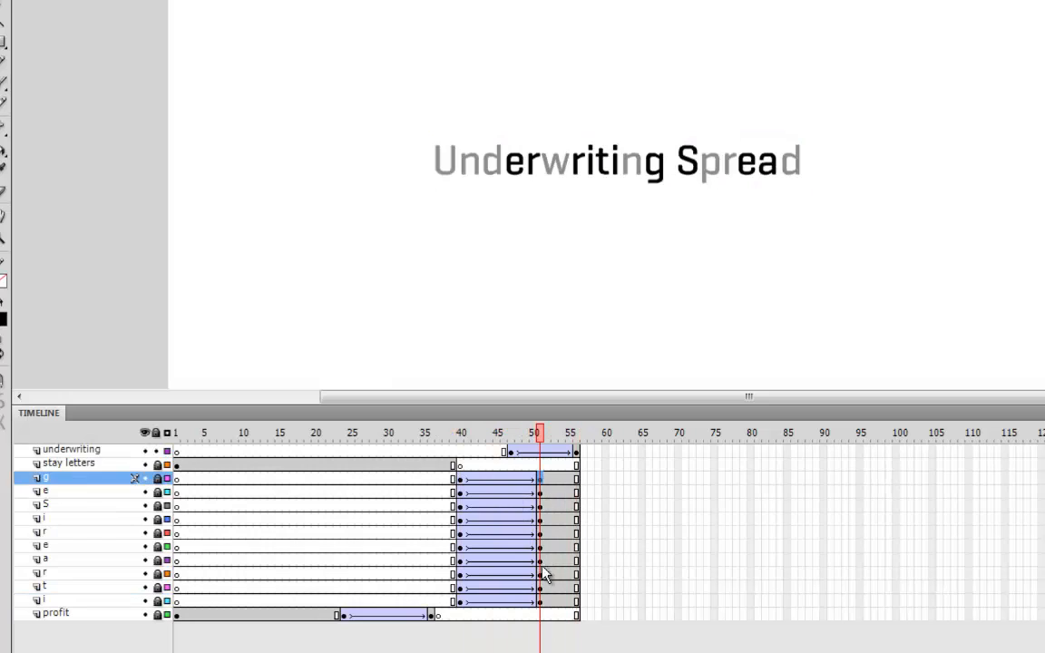
shift+click(542, 602)
drag(542, 601, 605, 602)
Move the end keyframe of the underwriting fade-in to frame 70 and insert eight frames before the fade-in
drag(578, 452, 679, 457)
click(497, 452)
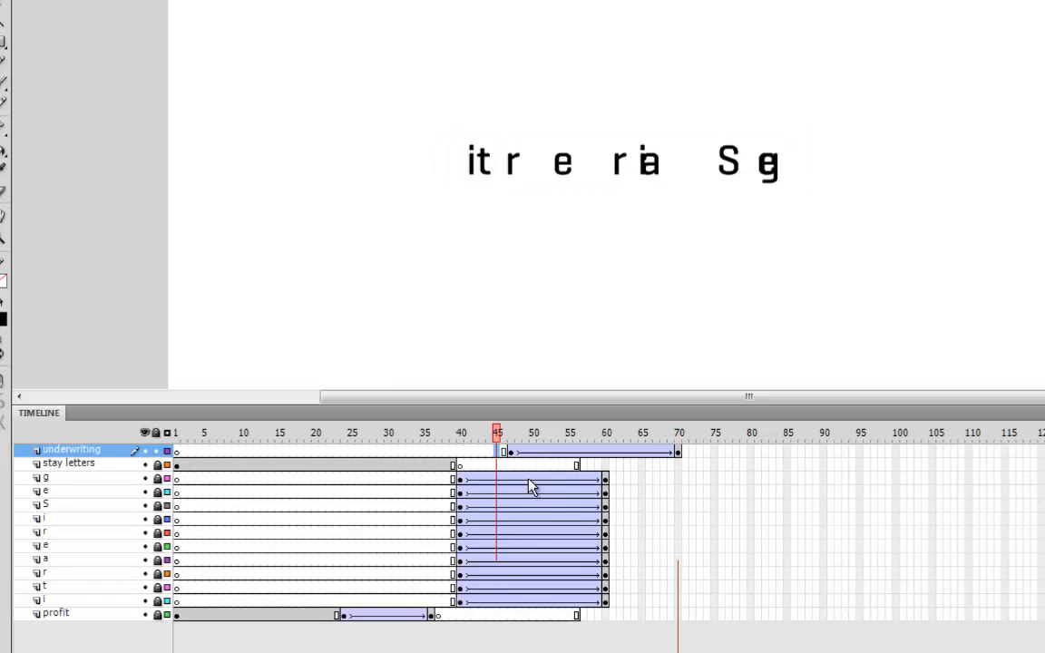
key(F5)
key(F5)
key(F5)
key(F5)
key(F5)
key(F5)
key(F5)
key(F5)
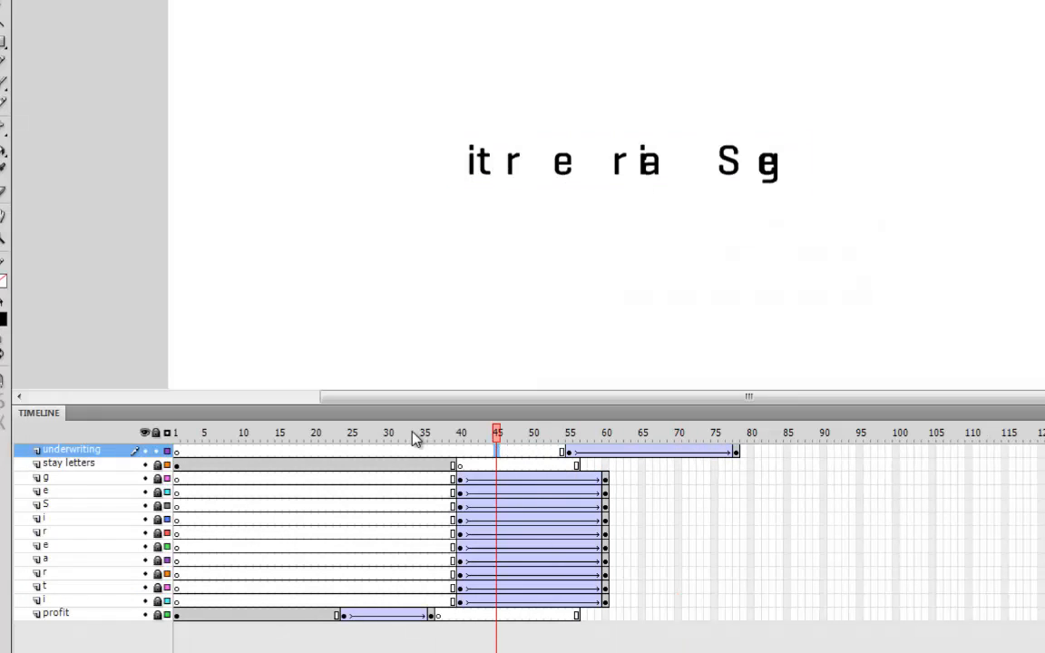
Play the animation from frame 1 to check the timing of the letter movement
drag(417, 434, 151, 452)
key(Return)
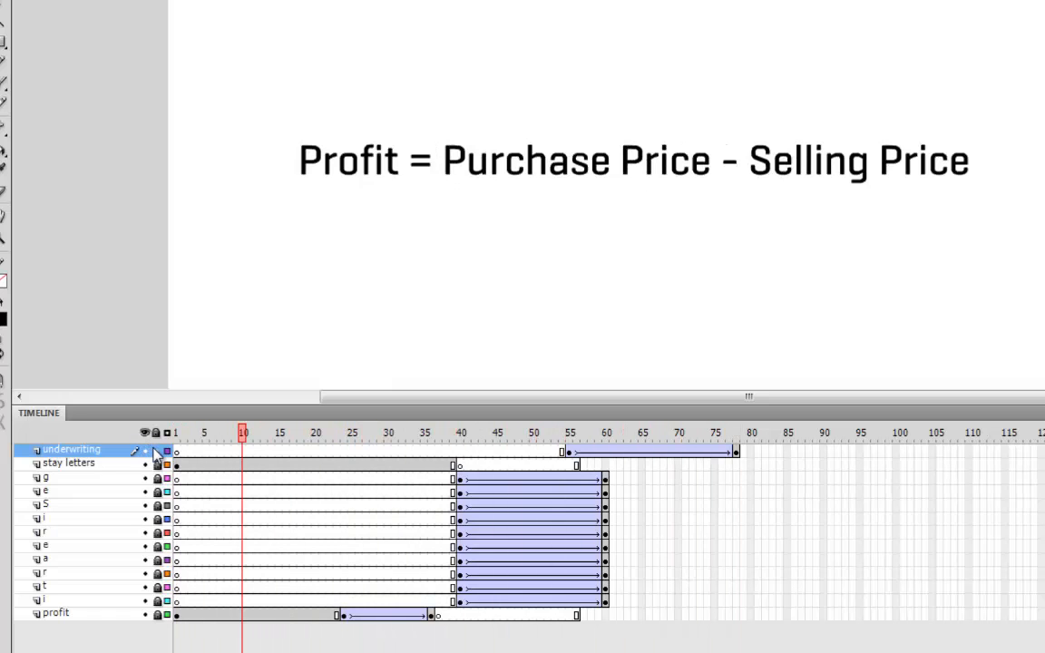
key(Return)
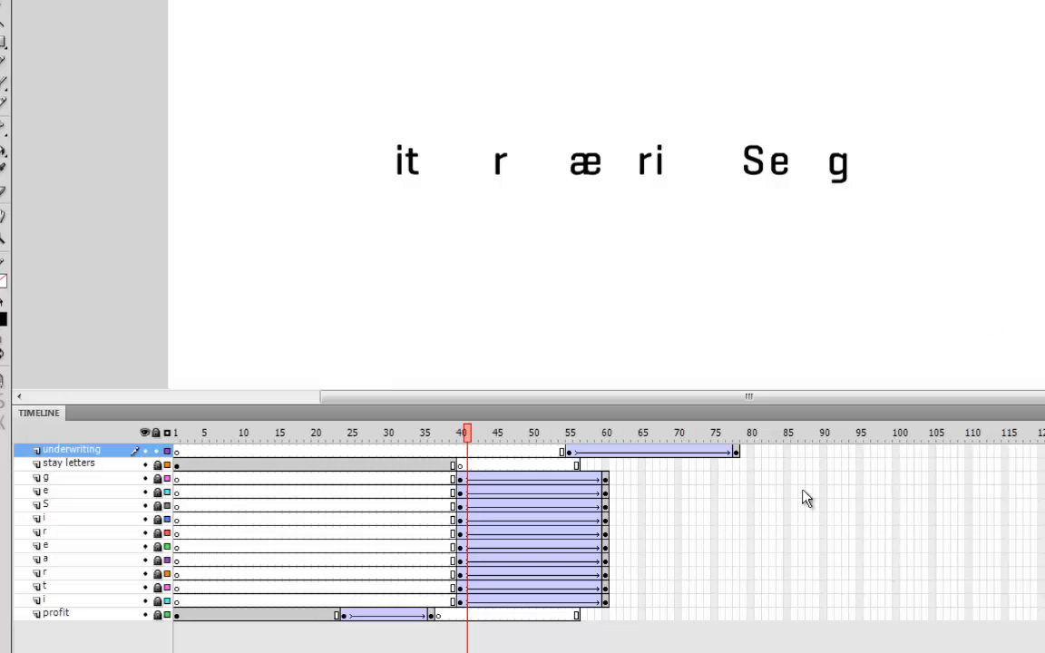
Extend all layers below underwriting to frame 78 and play the animation
drag(736, 466, 736, 614)
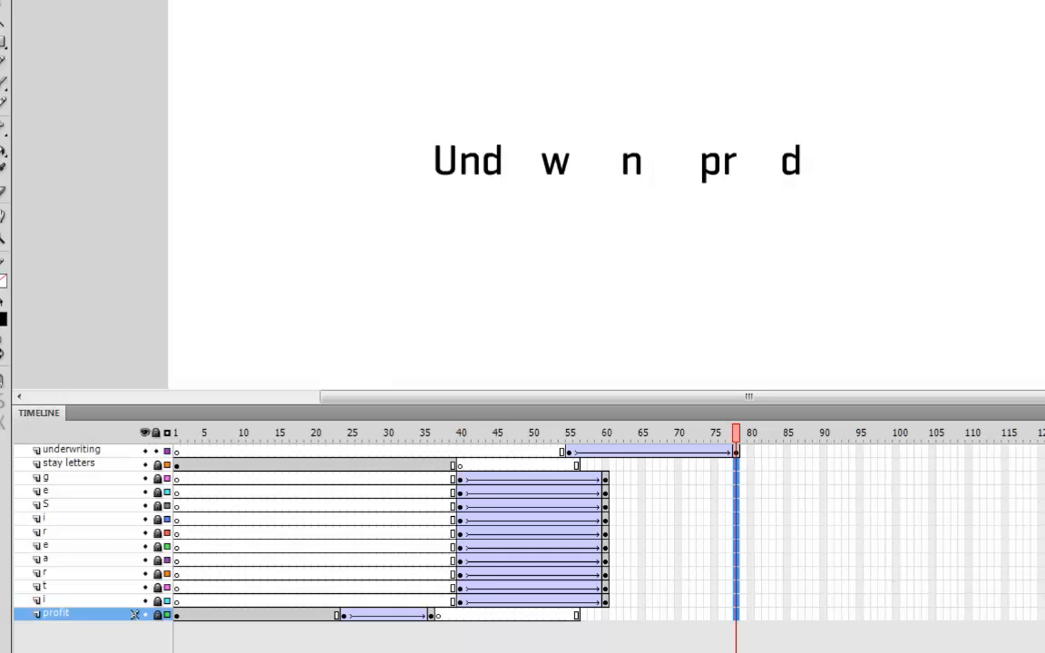
key(F5)
key(Return)
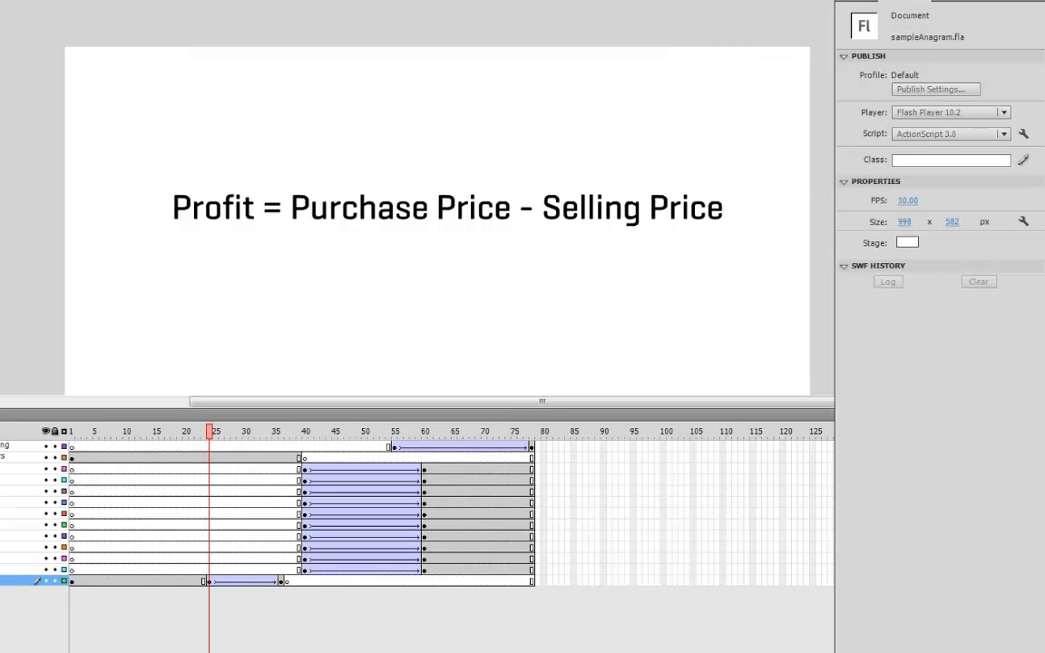
Shift the profit layer's fade-out keyframes ten frames later so the tween starts at frame 34
click(287, 582)
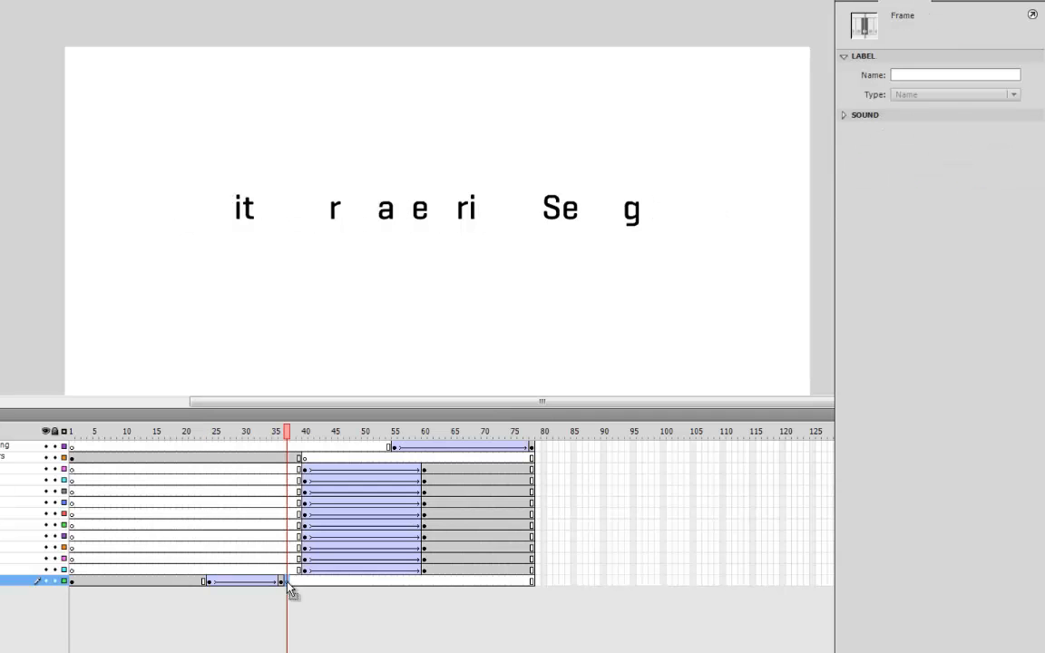
shift+click(212, 582)
drag(285, 582, 343, 586)
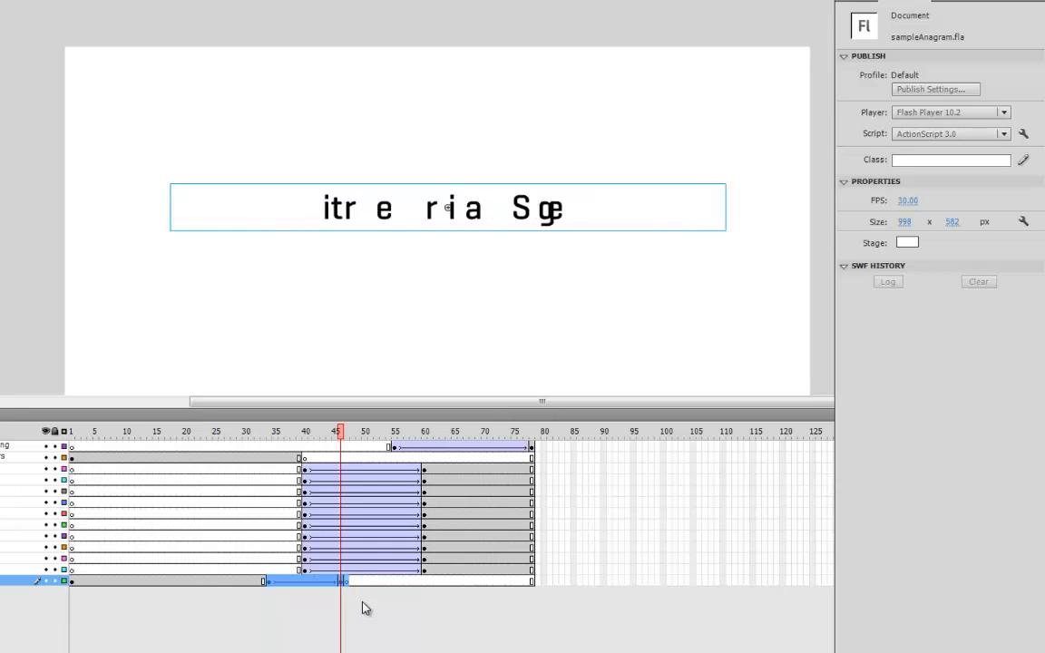
Shift the underwriting layer's fade-in tween earlier so it runs from frame 42 to frame 65
click(396, 447)
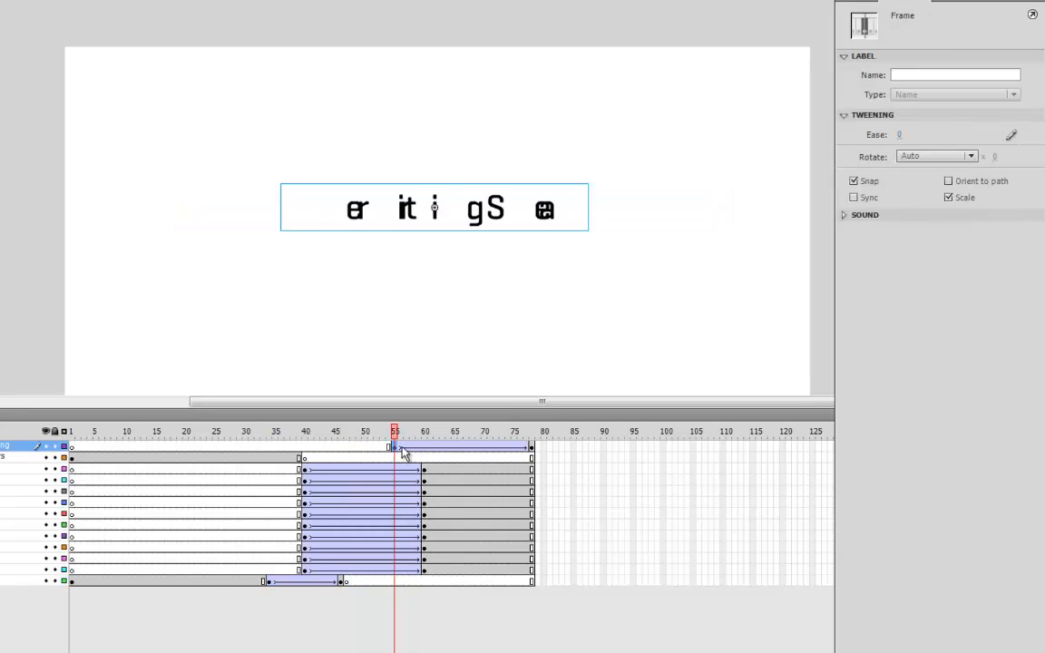
shift+click(532, 448)
drag(531, 448, 458, 454)
Scrub through the retimed transition and play the whole animation from frame 1
drag(303, 436, 442, 470)
click(434, 393)
click(245, 445)
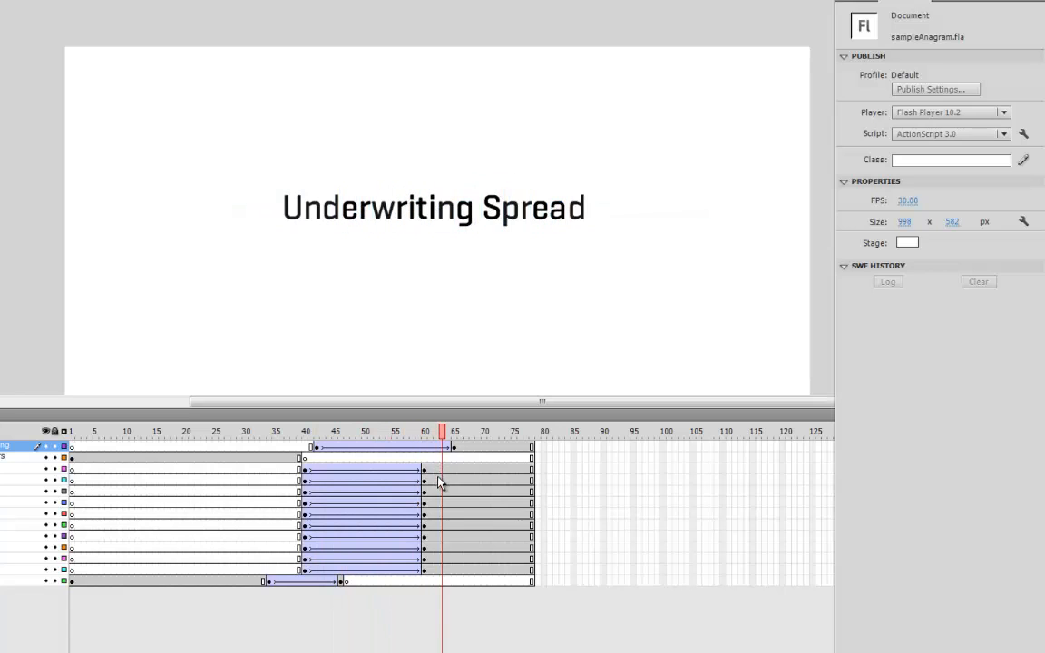
drag(250, 476, 39, 440)
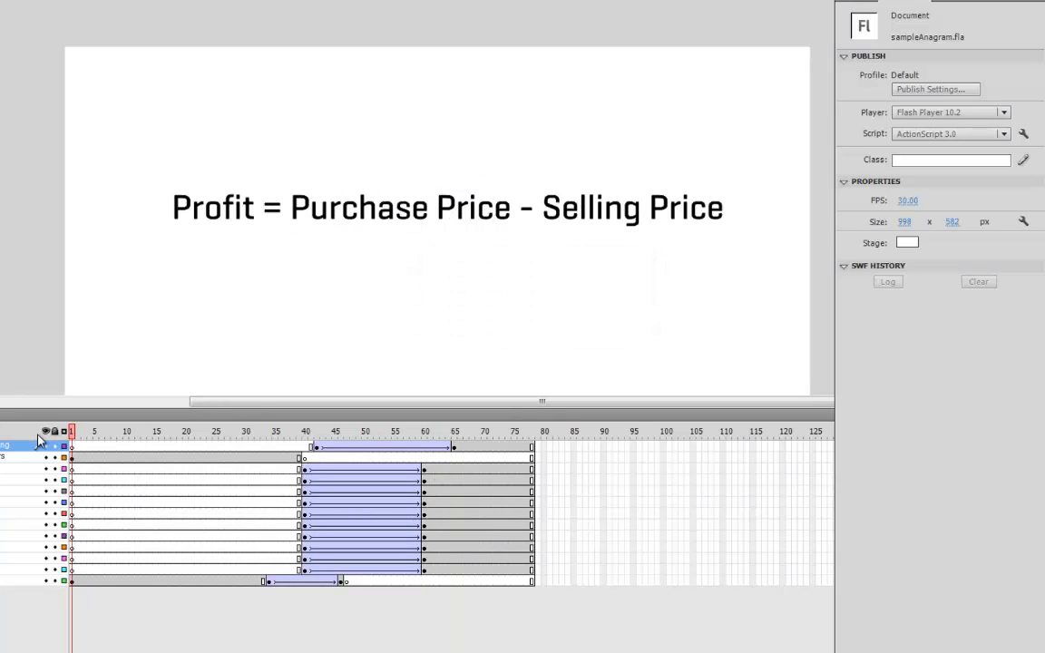
key(Return)
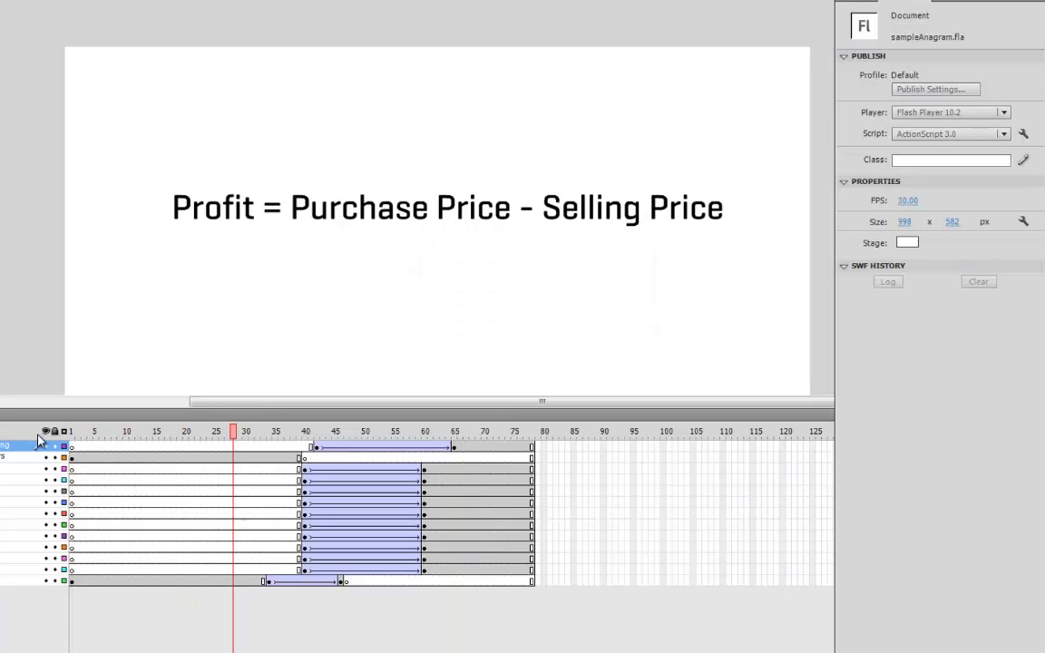